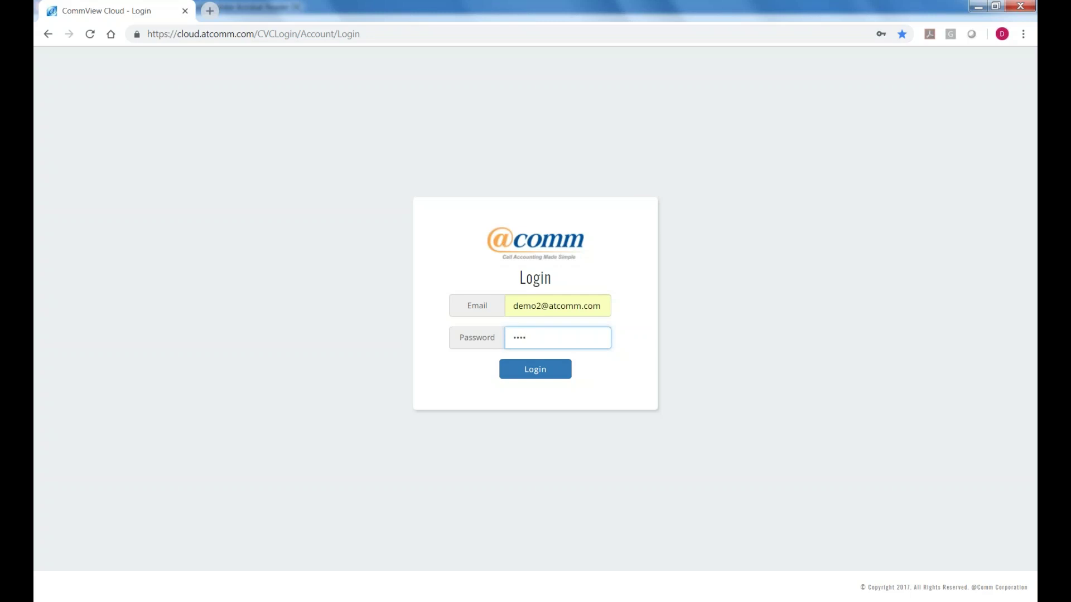
Log in and wait for the dashboard showing 548 incoming and 636 outgoing calls, $99.61 total cost.
{"action": "left_click", "coordinate": [535, 369]}
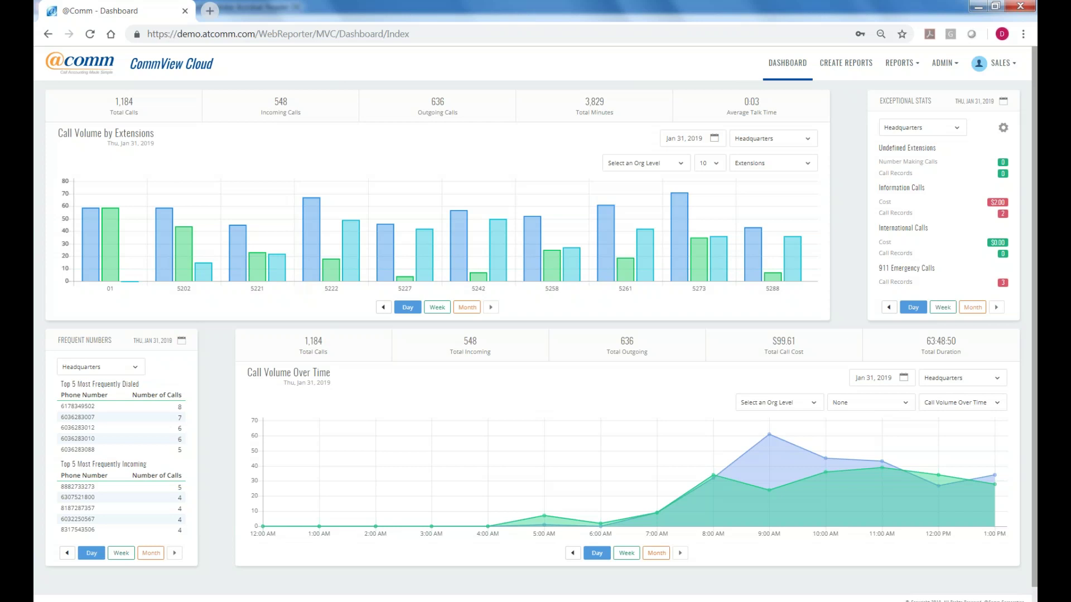
Create a new report by browsing the report types and picking Basic Call Summary under Summary Reports.
{"action": "left_click", "coordinate": [829, 66]}
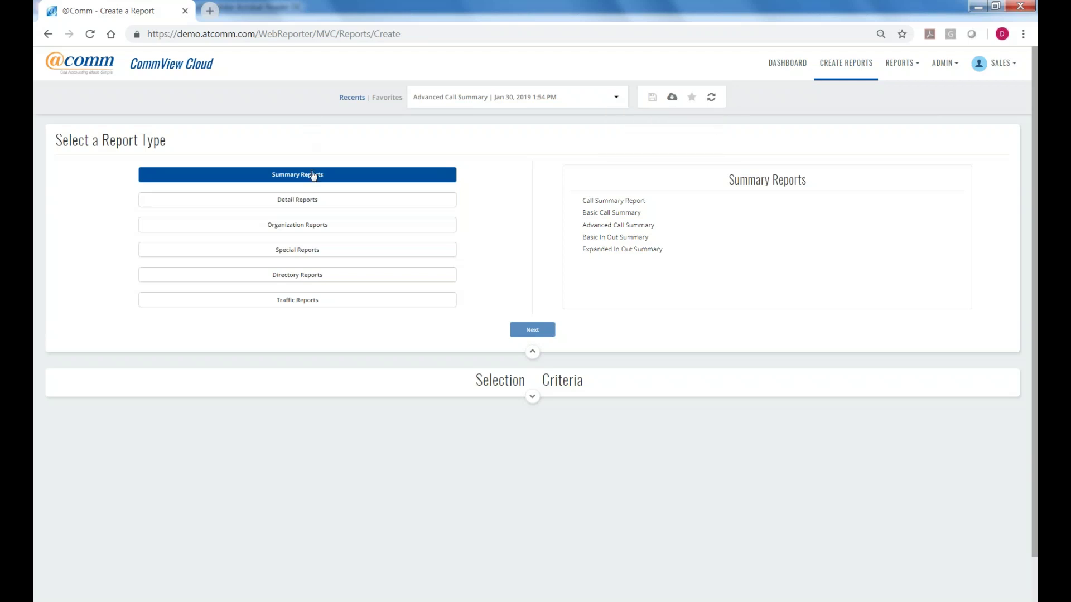
{"action": "left_click", "coordinate": [304, 201]}
{"action": "left_click", "coordinate": [308, 226]}
{"action": "left_click", "coordinate": [299, 252]}
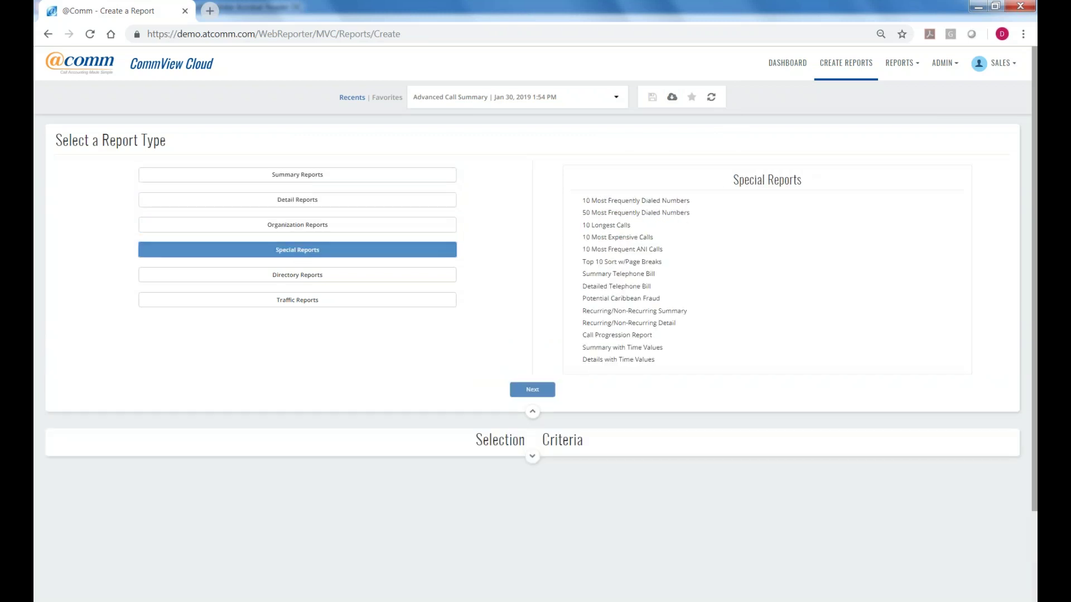
{"action": "left_click", "coordinate": [311, 176]}
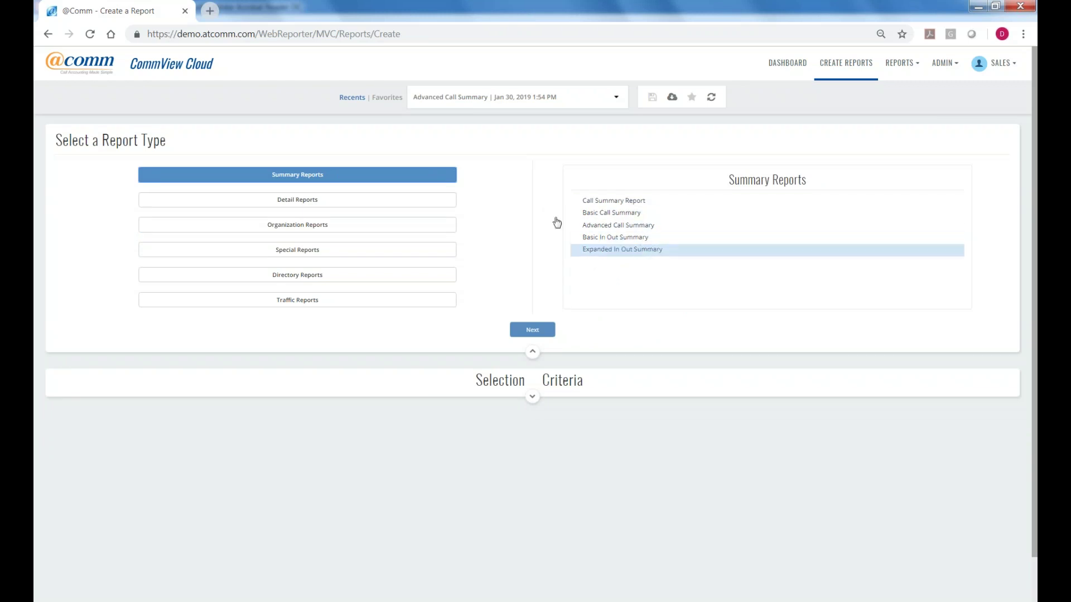
{"action": "left_click", "coordinate": [325, 201]}
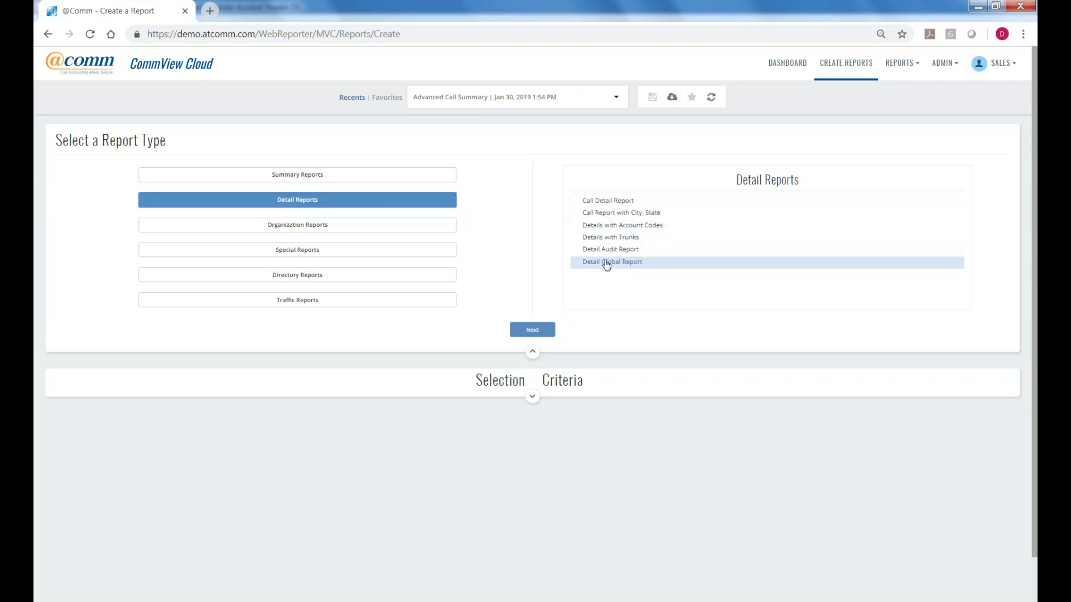
{"action": "left_click", "coordinate": [284, 183]}
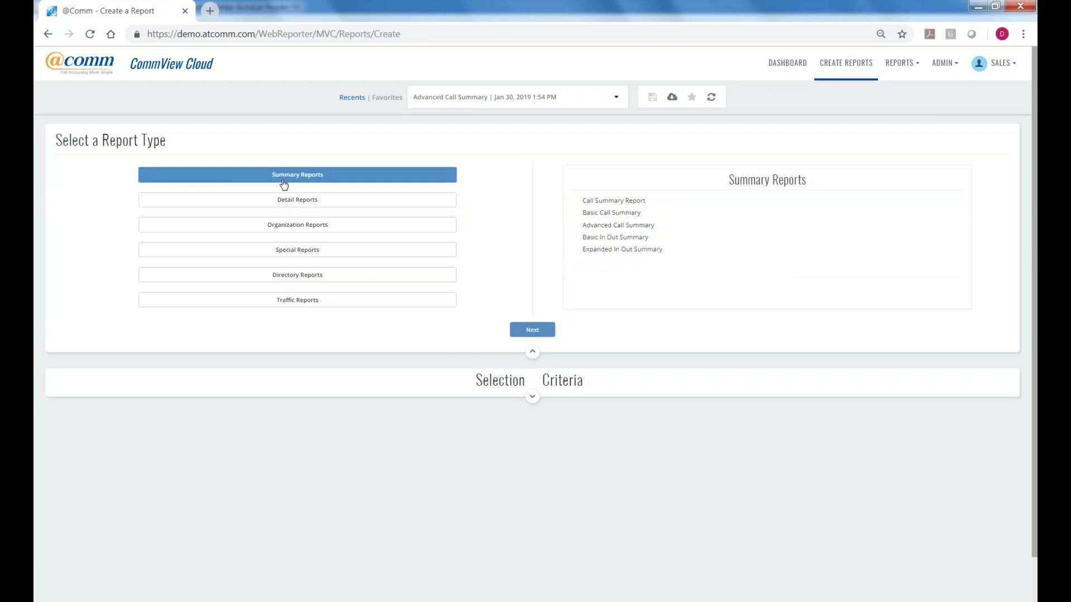
{"action": "left_click", "coordinate": [598, 218]}
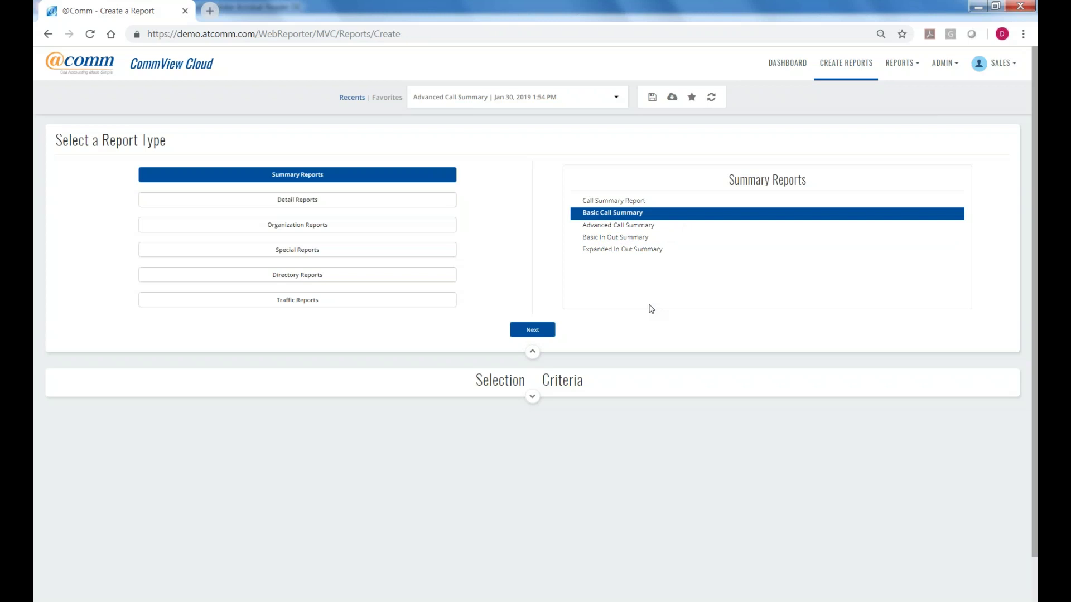
{"action": "left_click", "coordinate": [548, 330]}
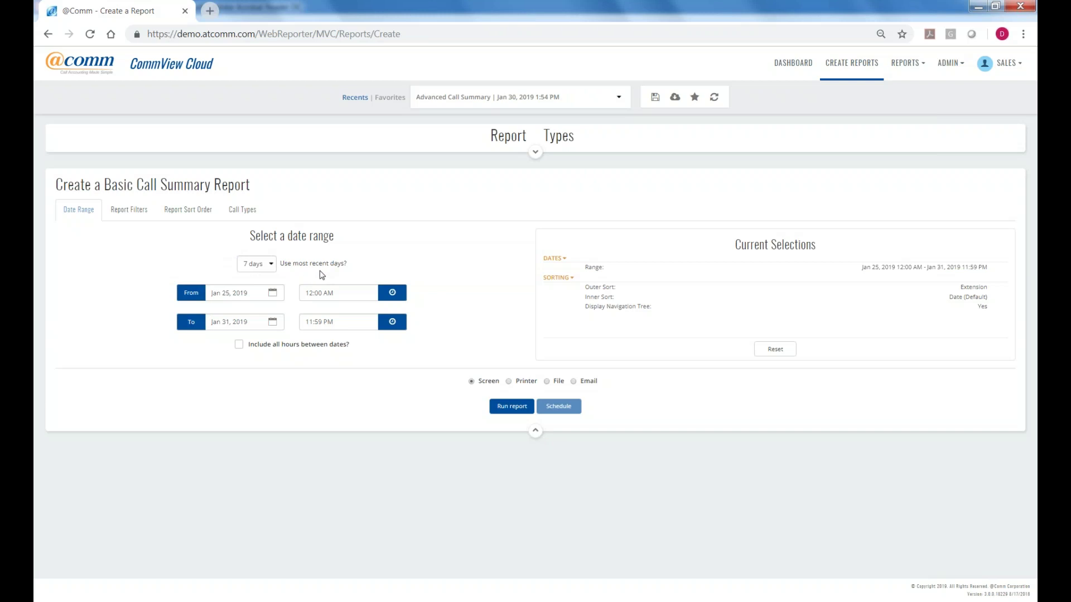
Set the date range to the most recent 31 days, Jan 1 to Jan 31, 2019.
{"action": "left_click", "coordinate": [268, 265]}
{"action": "scroll", "coordinate": [275, 333], "scroll_direction": "down", "scroll_amount": 2}
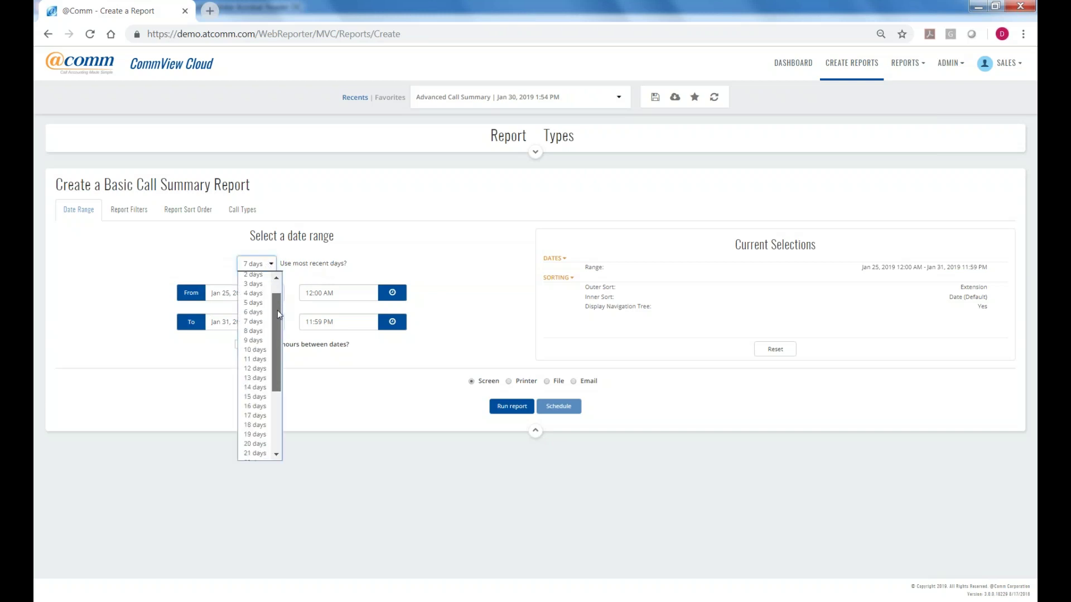
{"action": "left_click_drag", "start_coordinate": [276, 332], "coordinate": [276, 370]}
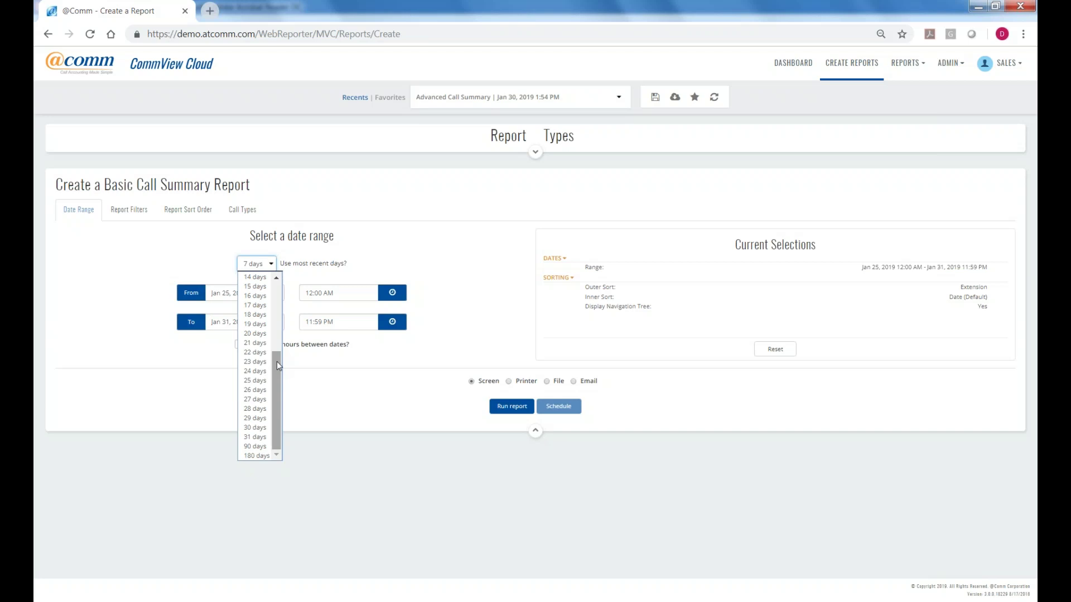
{"action": "left_click", "coordinate": [264, 438]}
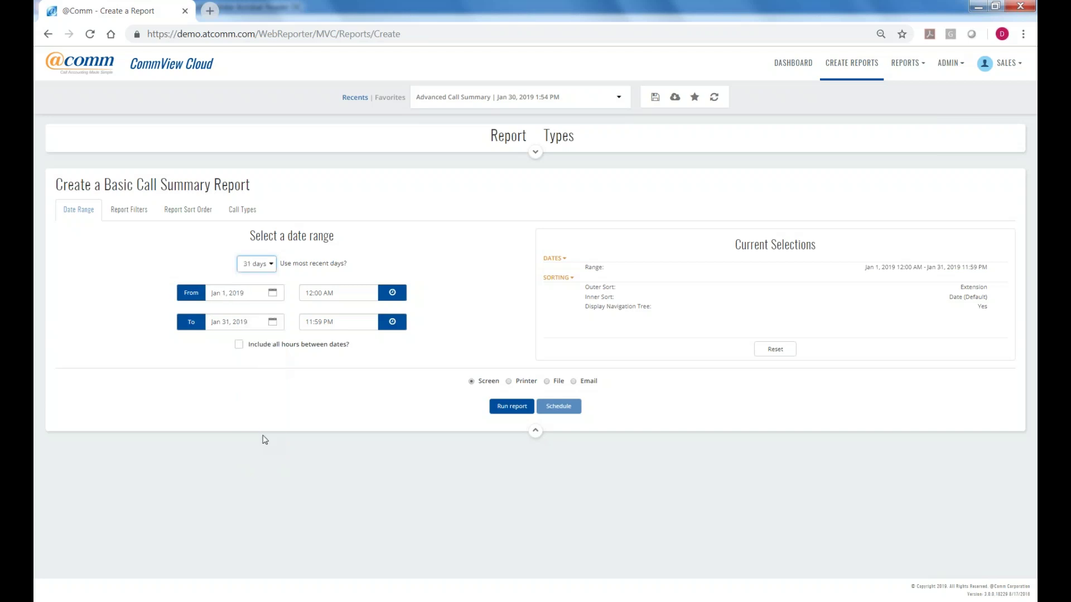
{"action": "left_click", "coordinate": [225, 292]}
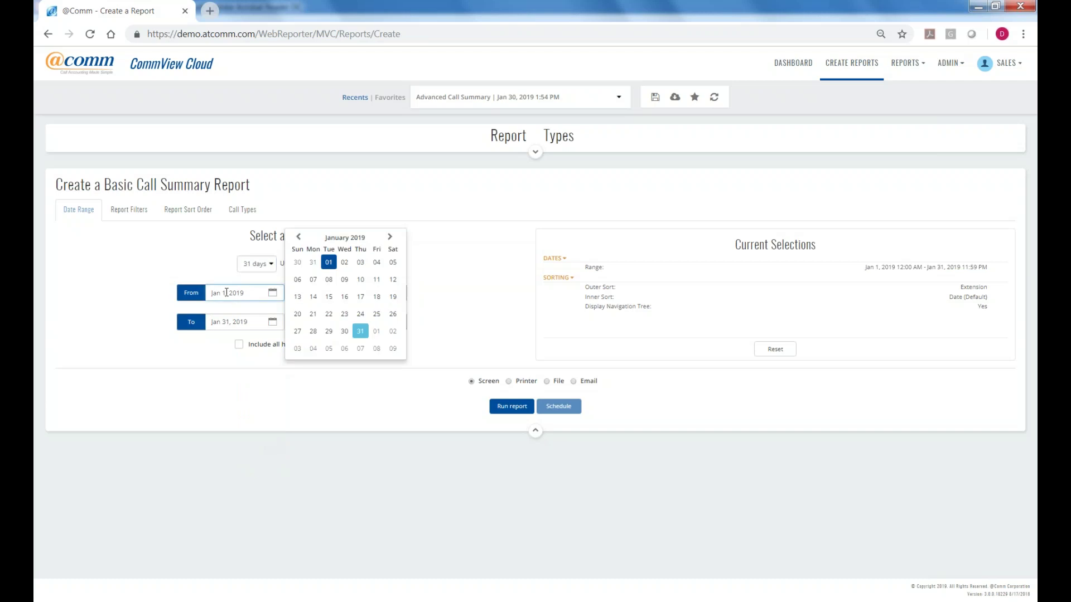
{"action": "left_click", "coordinate": [210, 255]}
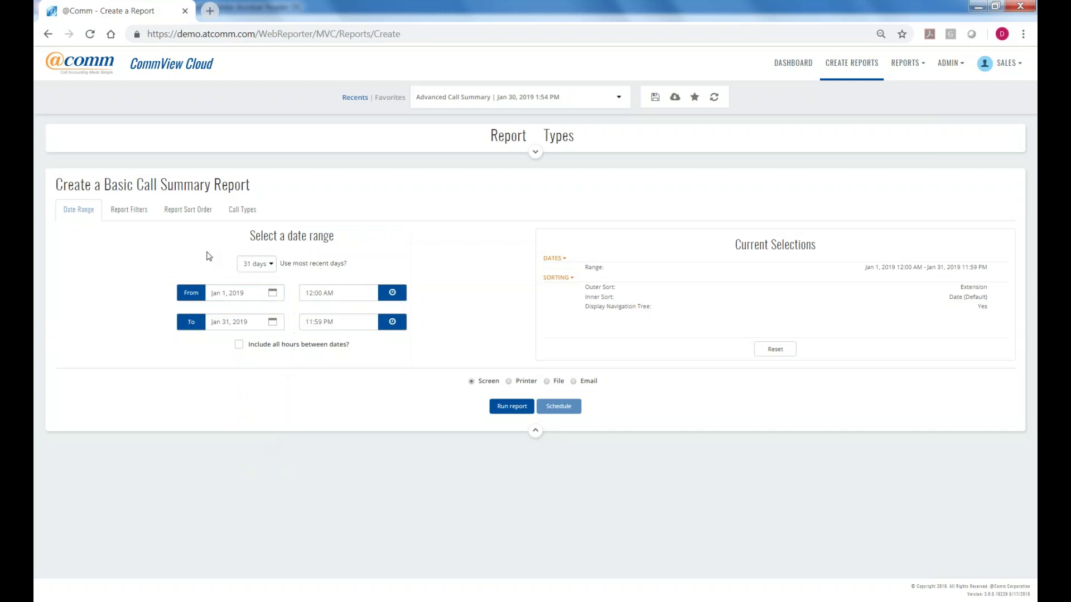
In Report Filters, set Type Organization 1 (Org1), Is ACD Agents, and exclude it.
{"action": "left_click", "coordinate": [134, 213]}
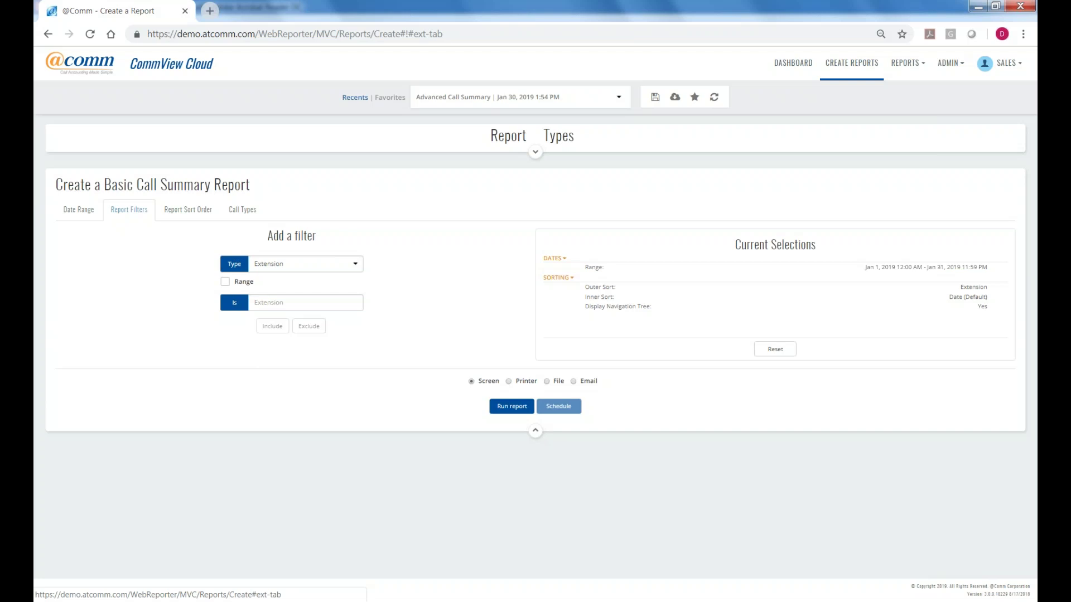
{"action": "left_click", "coordinate": [356, 268]}
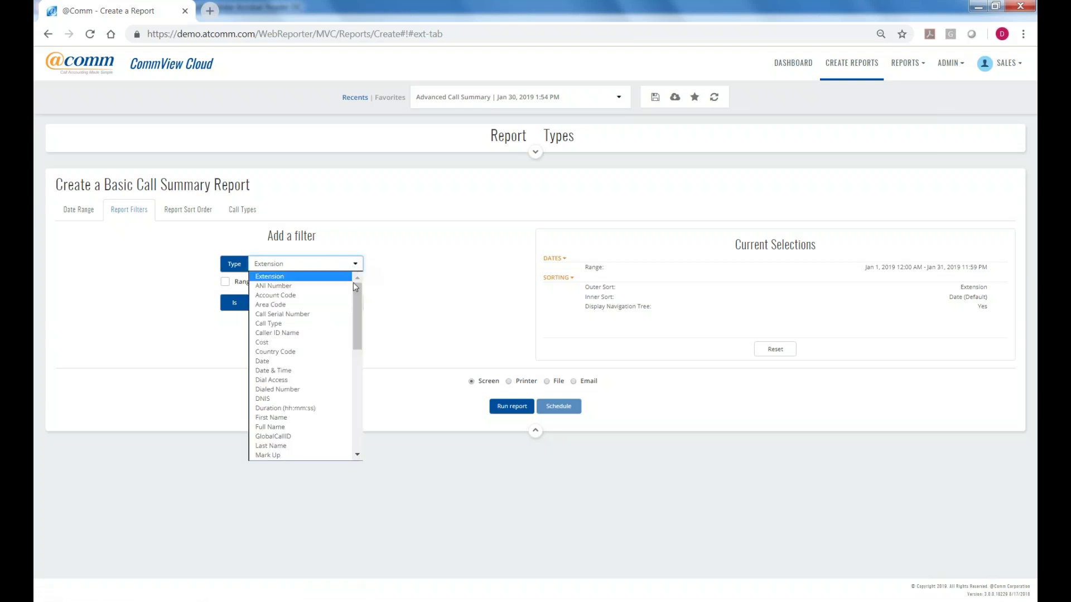
{"action": "left_click_drag", "start_coordinate": [358, 290], "coordinate": [357, 347]}
{"action": "left_click", "coordinate": [300, 315]}
{"action": "left_click", "coordinate": [356, 306]}
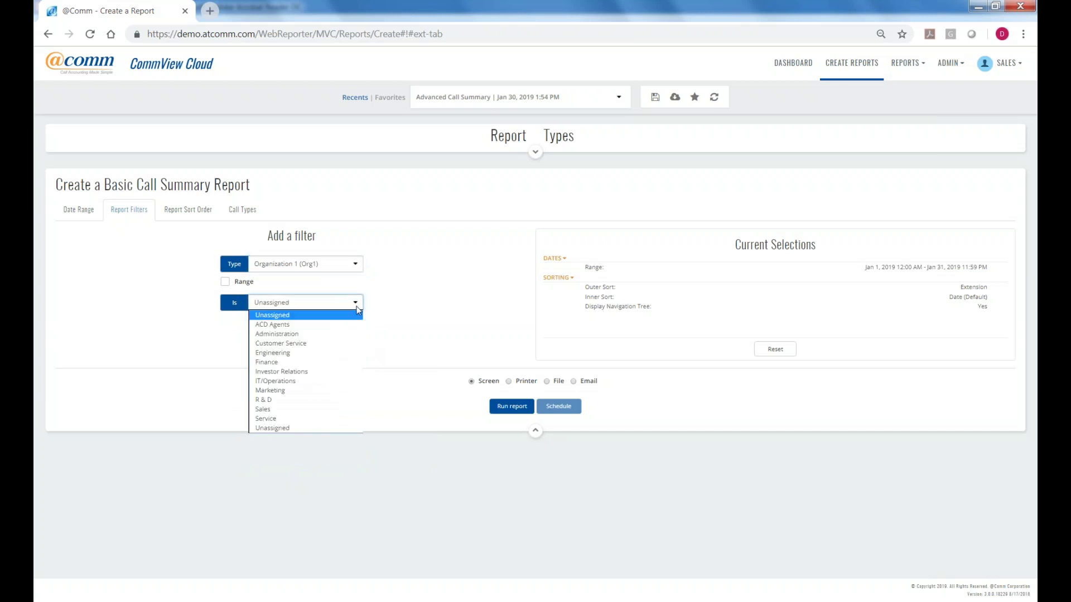
{"action": "left_click", "coordinate": [287, 327]}
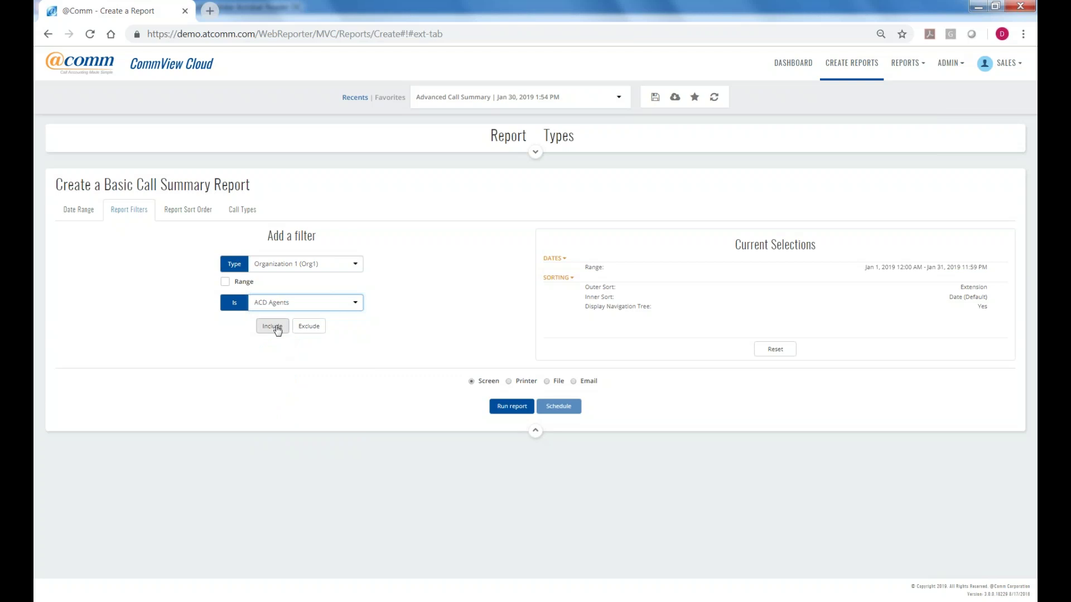
{"action": "left_click", "coordinate": [310, 329]}
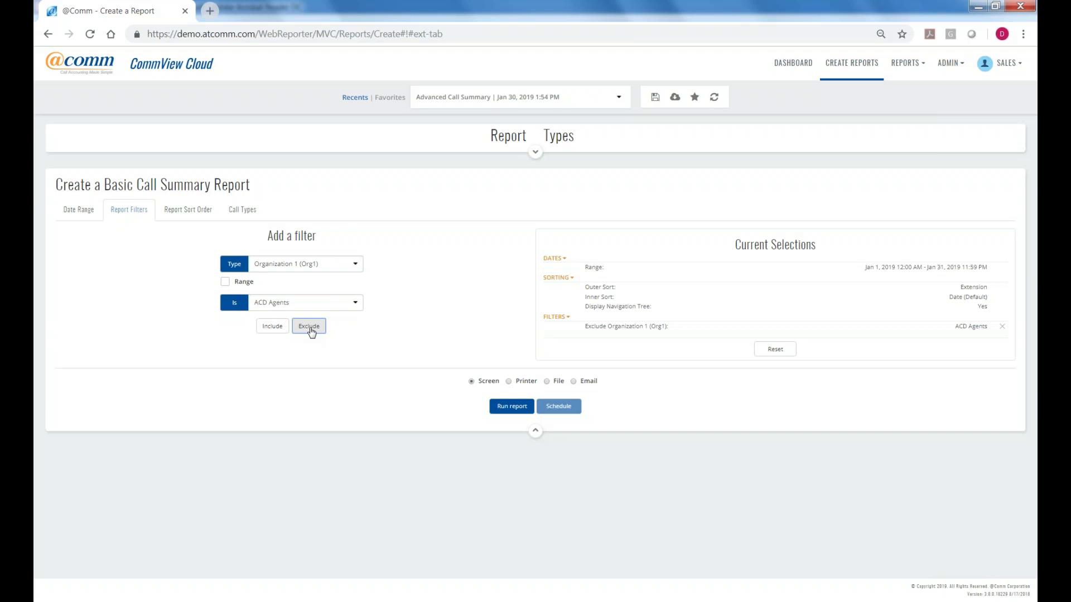
Add a second filter excluding calls with cost 0.00, then bring up the Report Sort Order settings.
{"action": "left_click", "coordinate": [354, 265]}
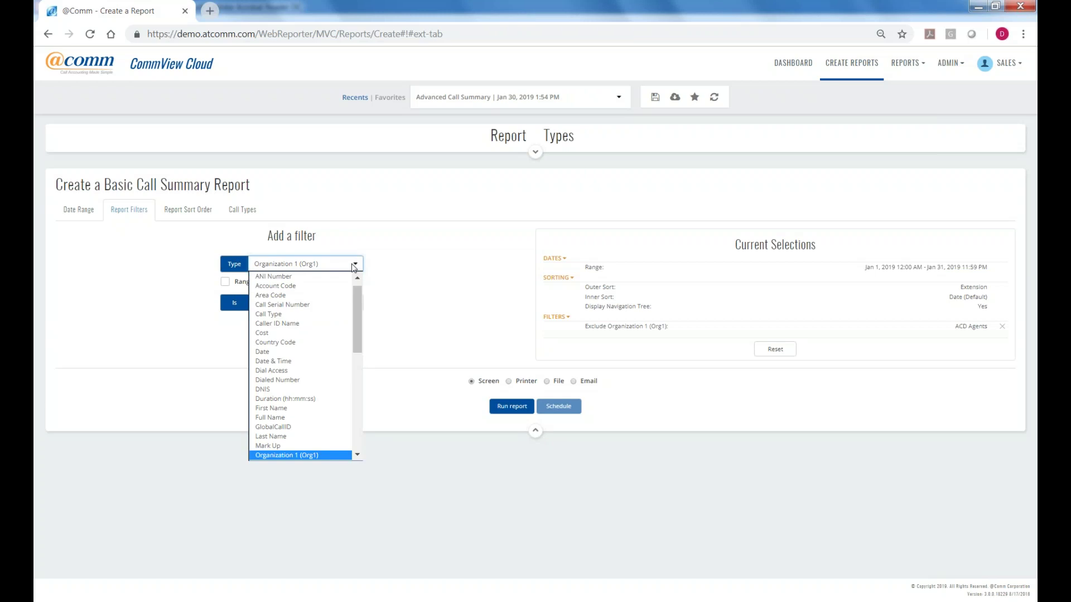
{"action": "scroll", "coordinate": [353, 303], "scroll_direction": "up", "scroll_amount": 1}
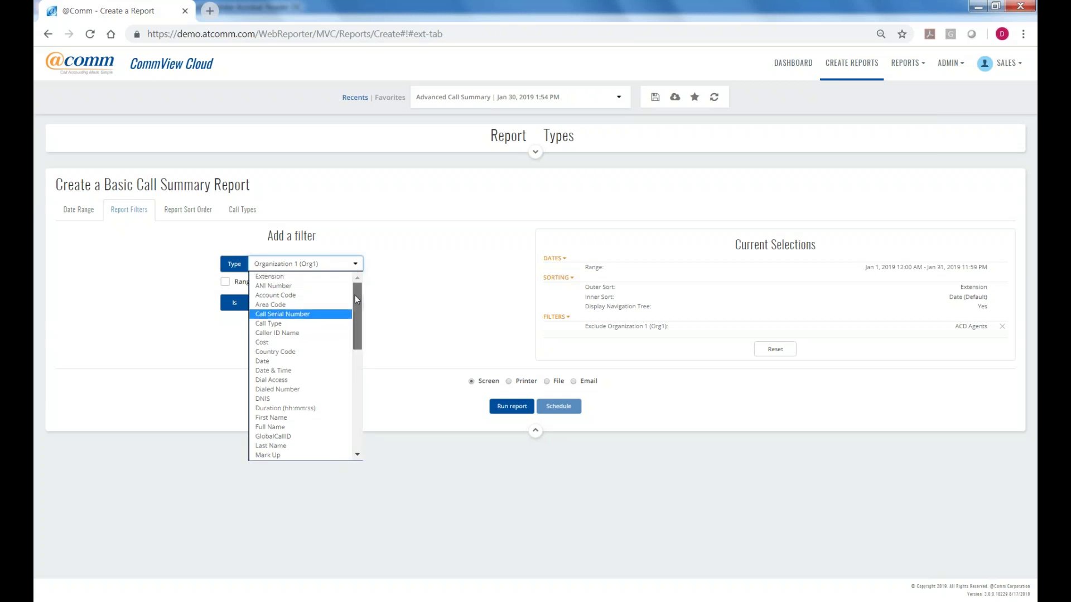
{"action": "left_click", "coordinate": [278, 342]}
{"action": "type", "text": "0"}
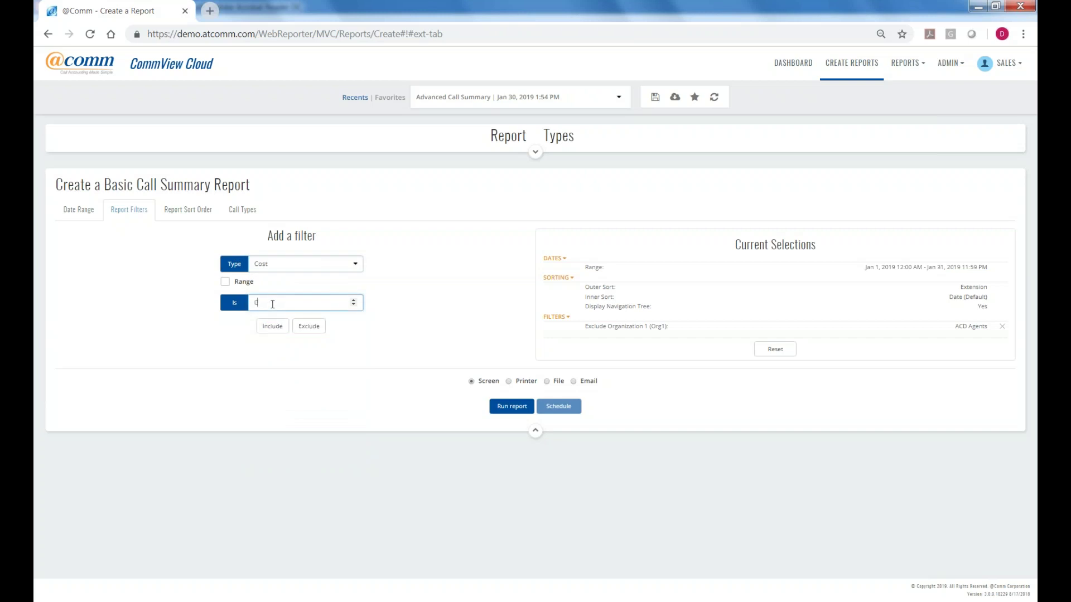
{"action": "type", "text": ".00"}
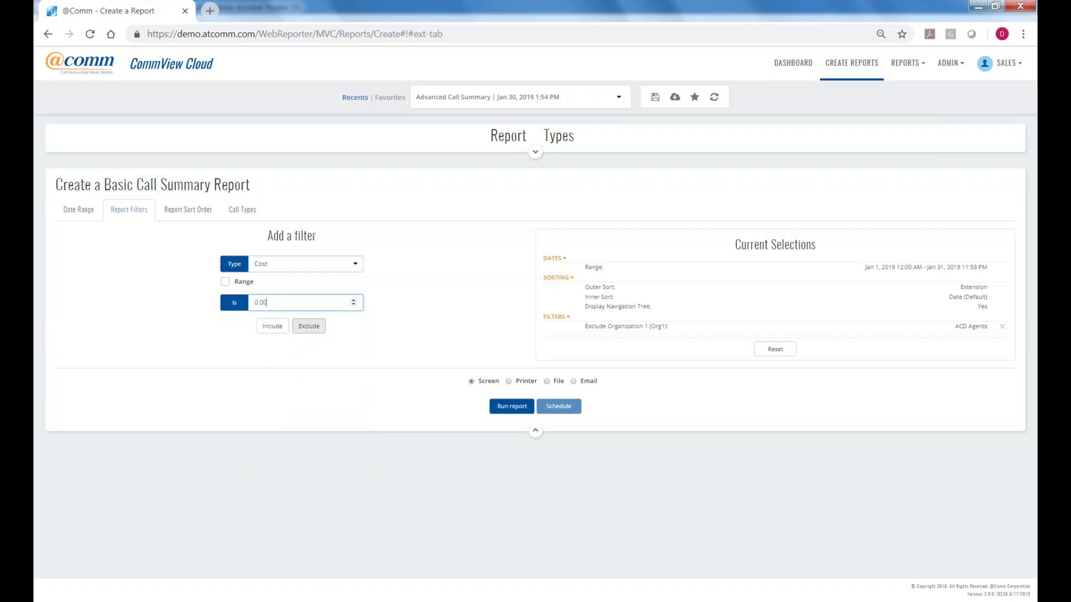
{"action": "left_click", "coordinate": [310, 334]}
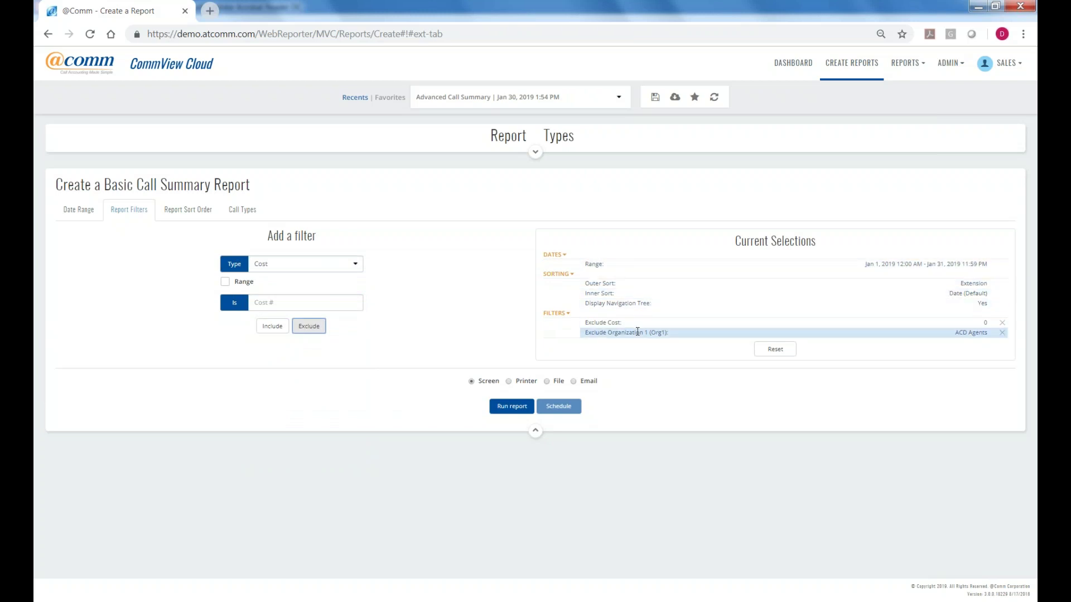
{"action": "left_click", "coordinate": [178, 217]}
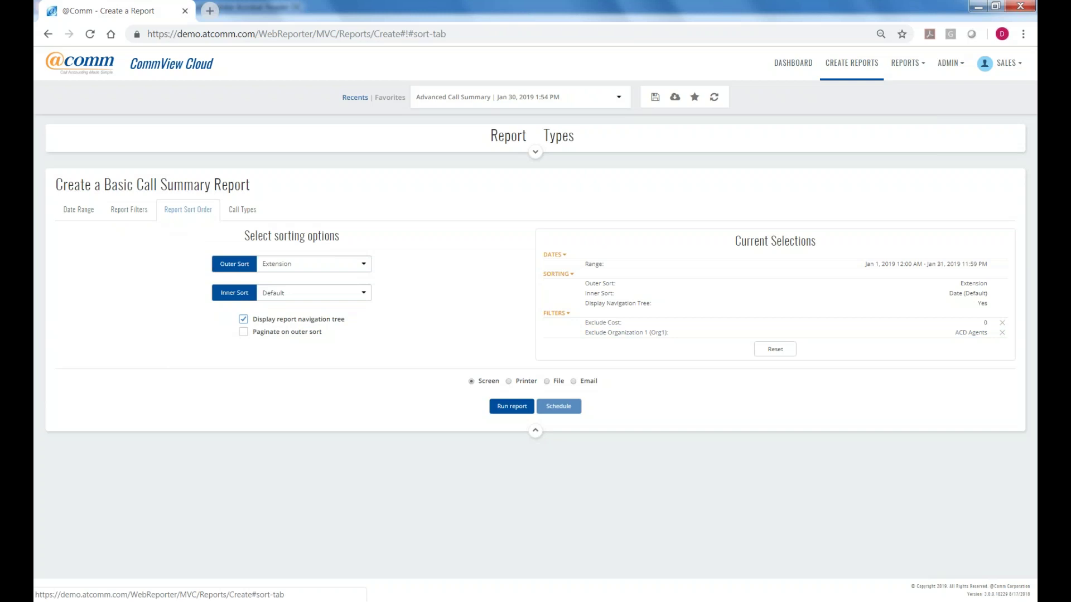
Choose Organization 1 (Org1) as the outer sort, moving Extension to the inner sort.
{"action": "left_click", "coordinate": [365, 264]}
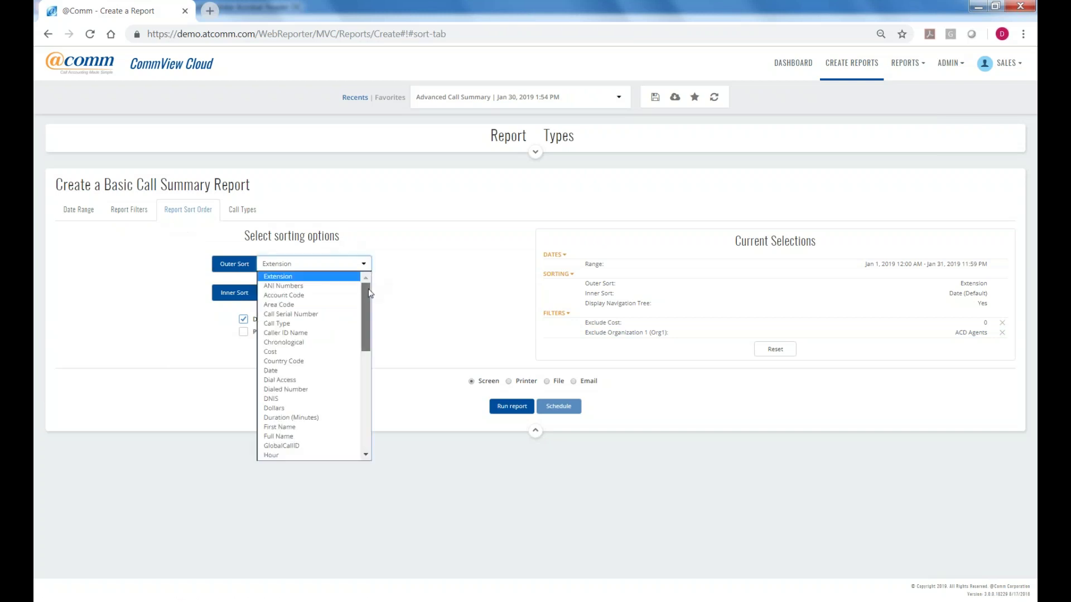
{"action": "left_click_drag", "start_coordinate": [369, 293], "coordinate": [369, 327]}
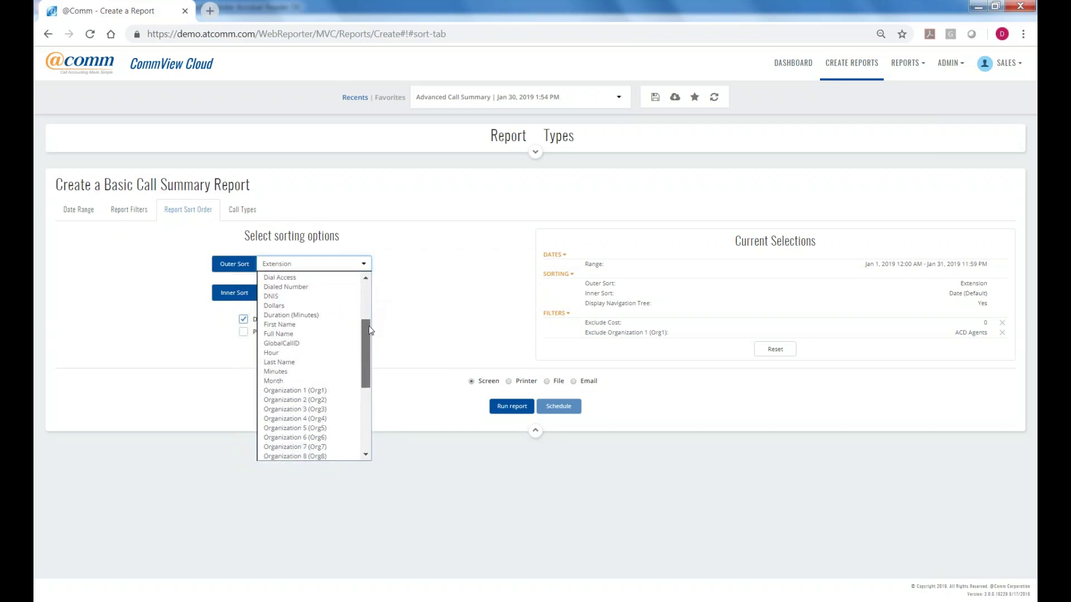
{"action": "left_click_drag", "start_coordinate": [369, 326], "coordinate": [363, 355]}
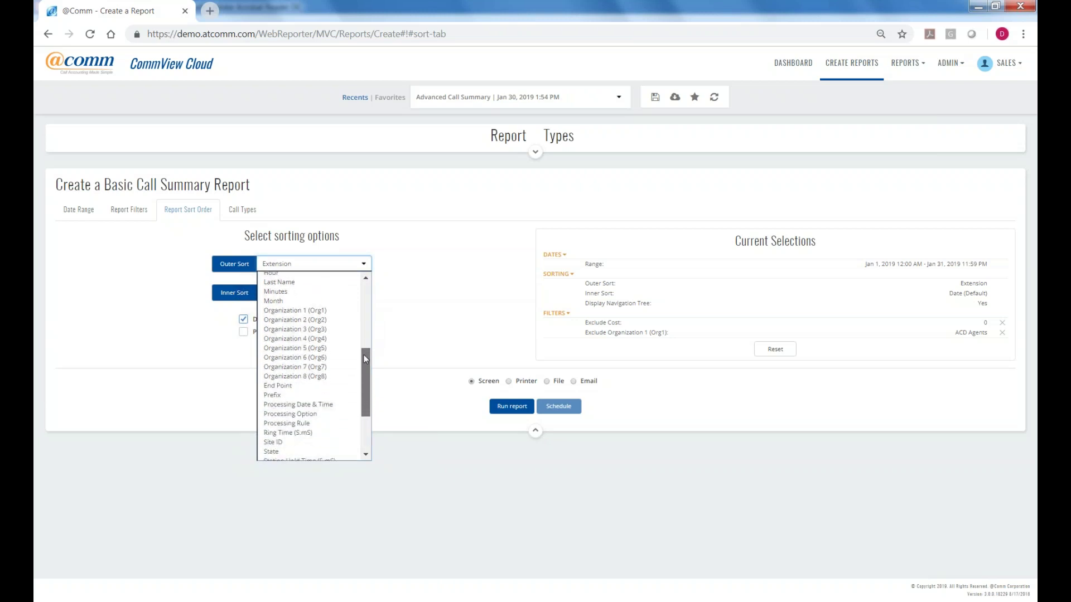
{"action": "left_click_drag", "start_coordinate": [364, 355], "coordinate": [365, 355]}
{"action": "left_click", "coordinate": [305, 311]}
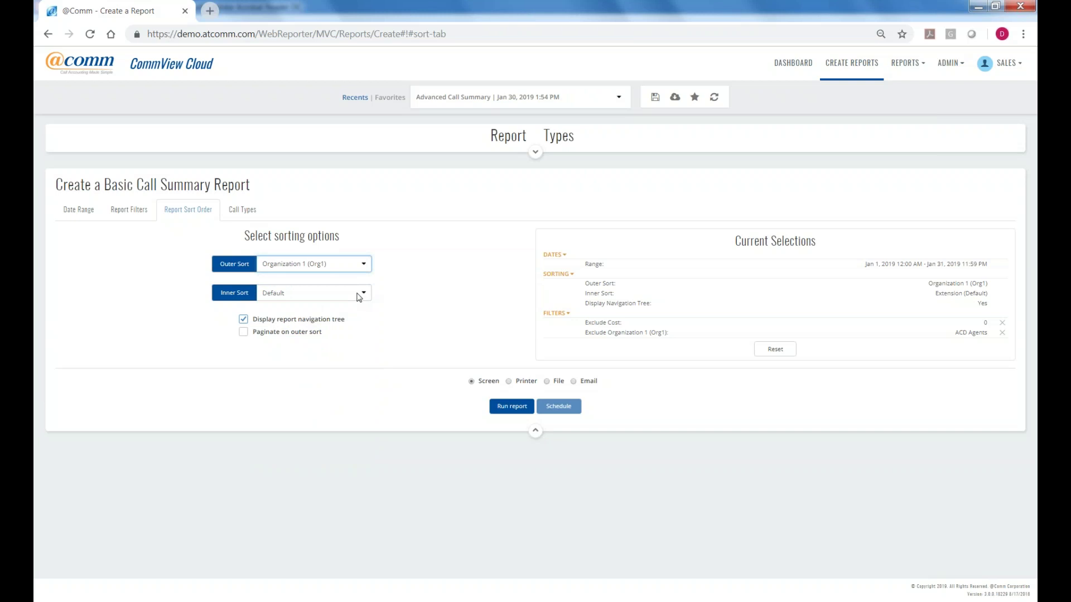
Set Full Name as the inner sort and show the Call Types options.
{"action": "left_click", "coordinate": [363, 293]}
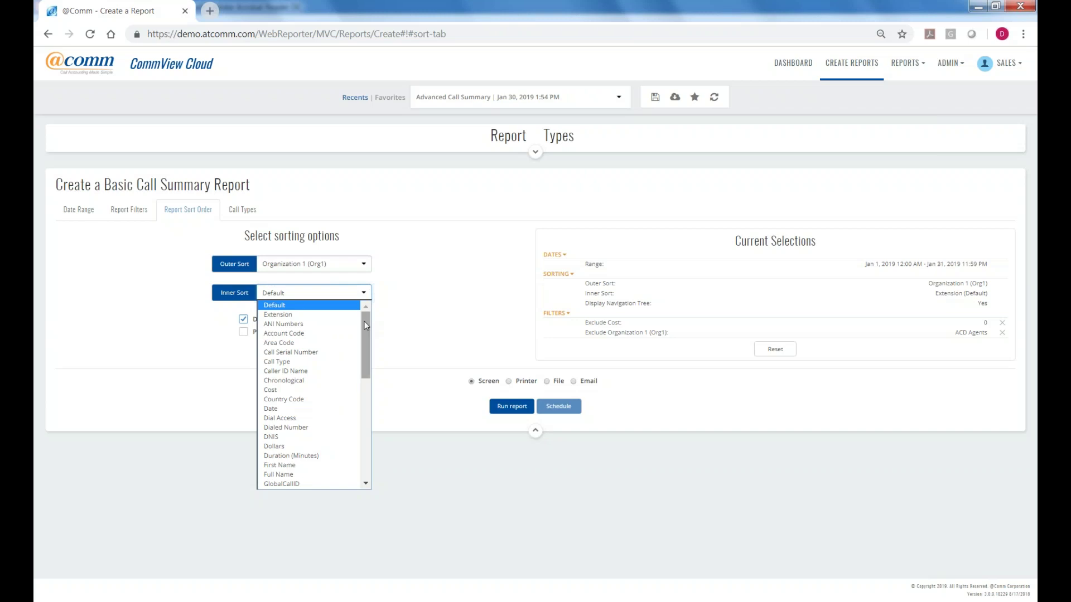
{"action": "left_click_drag", "start_coordinate": [364, 321], "coordinate": [363, 326]}
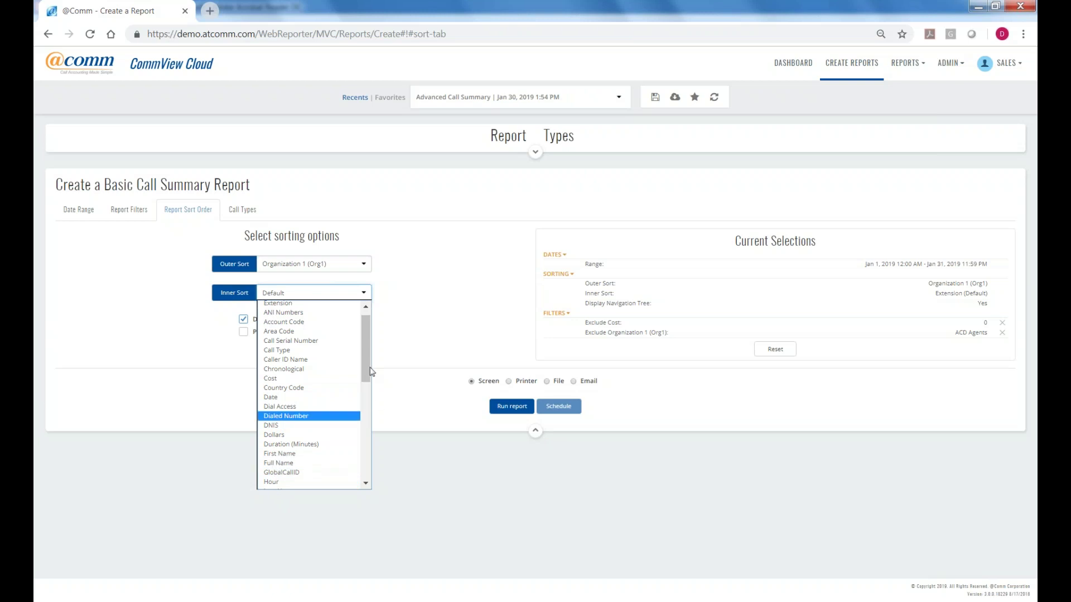
{"action": "left_click_drag", "start_coordinate": [365, 363], "coordinate": [366, 468]}
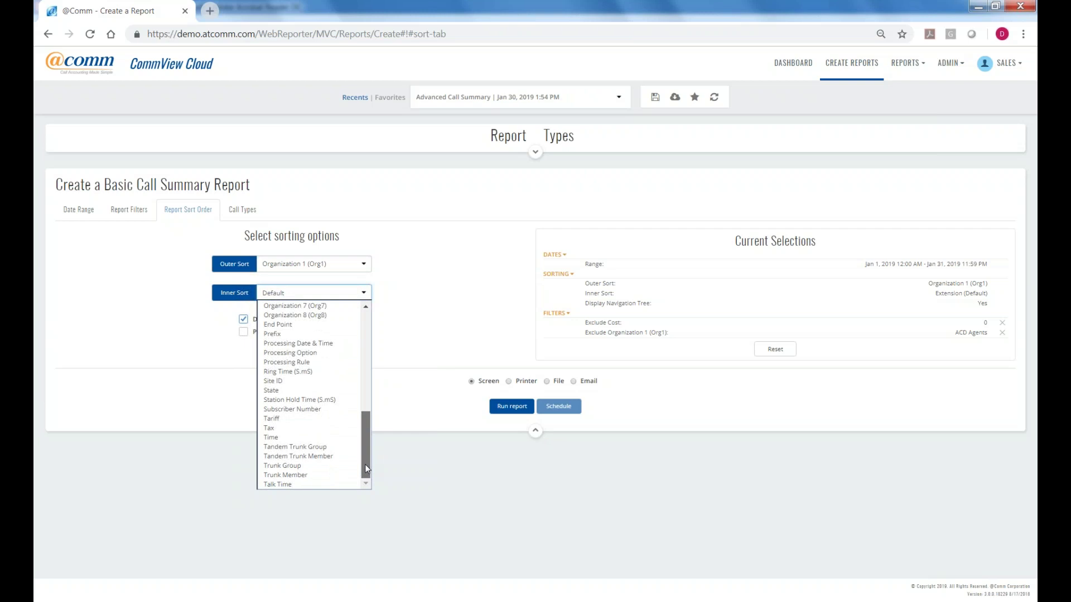
{"action": "left_click_drag", "start_coordinate": [365, 466], "coordinate": [375, 412]}
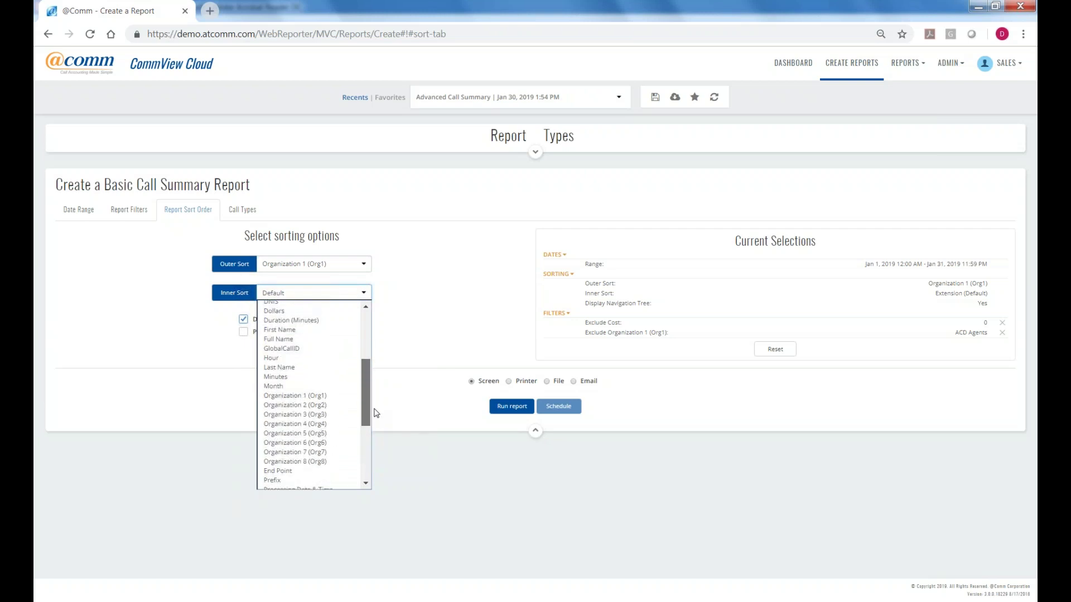
{"action": "left_click", "coordinate": [302, 339]}
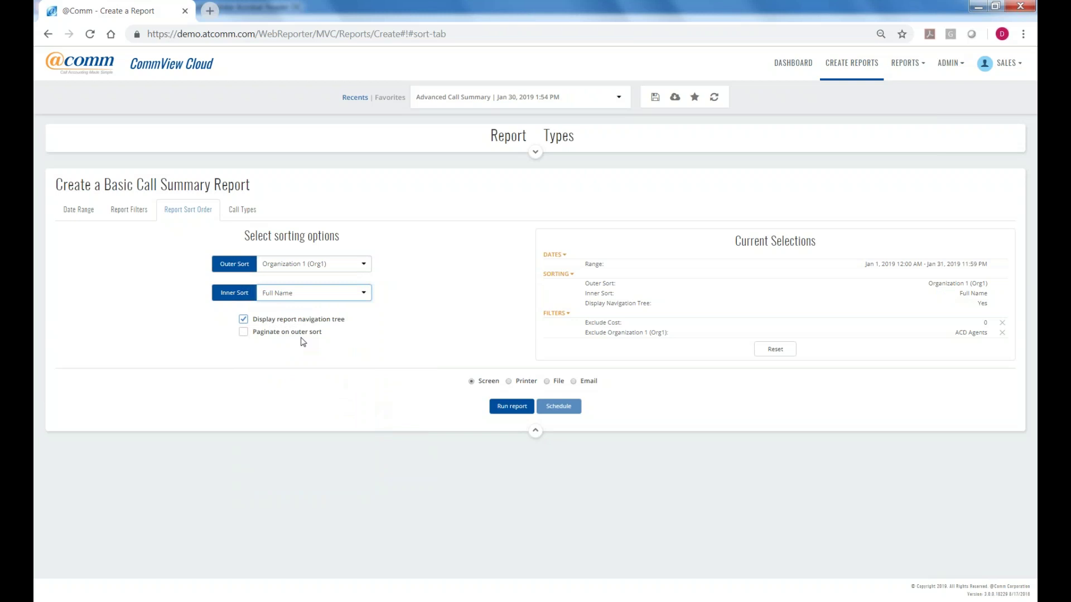
{"action": "left_click", "coordinate": [242, 209]}
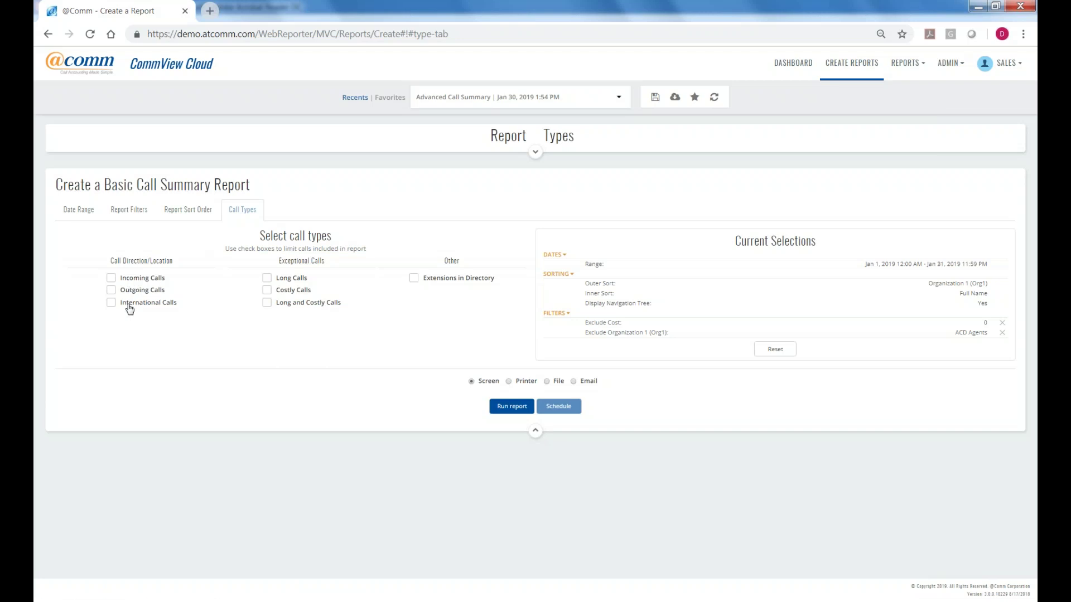
{"action": "left_click", "coordinate": [111, 303]}
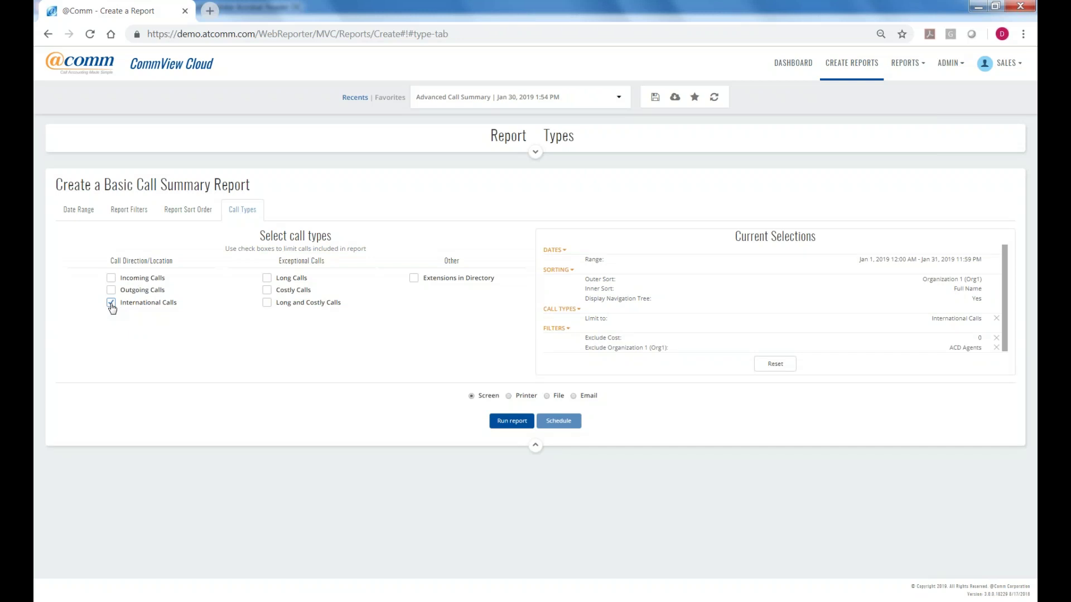
{"action": "left_click", "coordinate": [111, 305]}
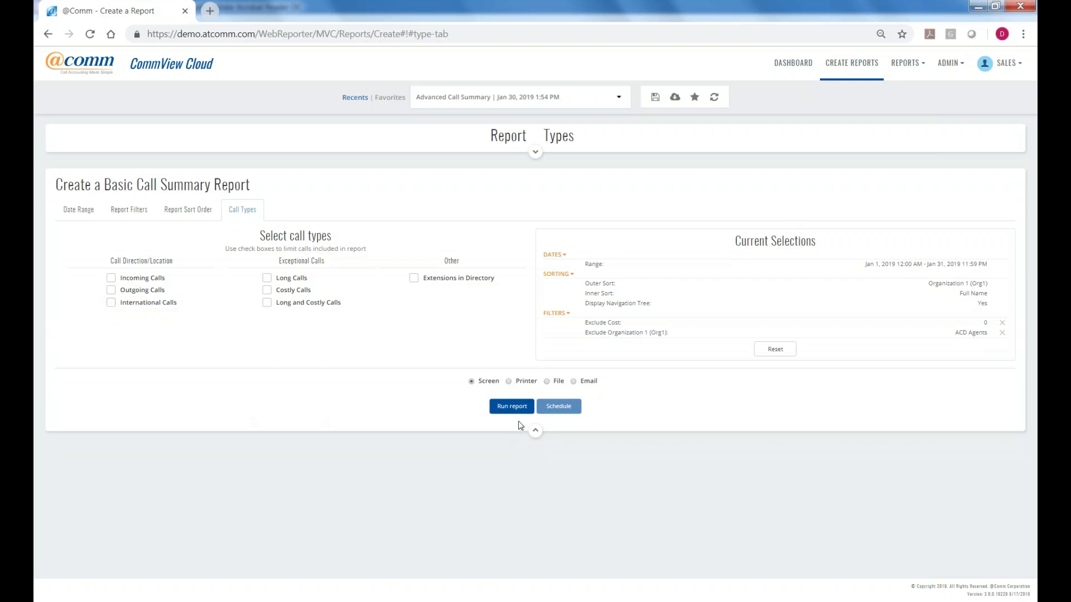
{"action": "left_click", "coordinate": [547, 382]}
{"action": "left_click", "coordinate": [596, 404]}
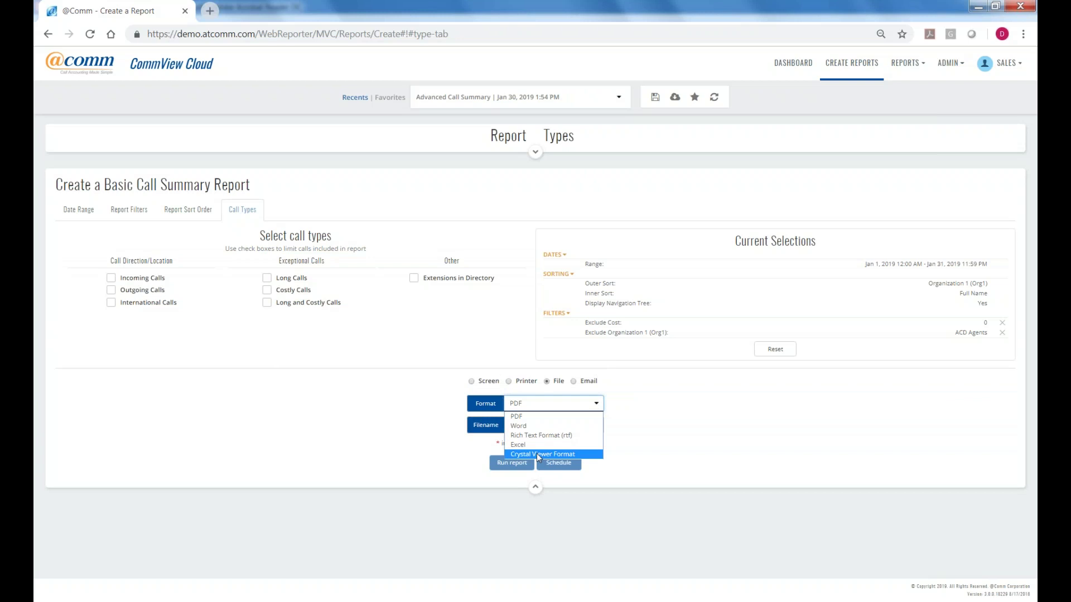
{"action": "left_click", "coordinate": [585, 381]}
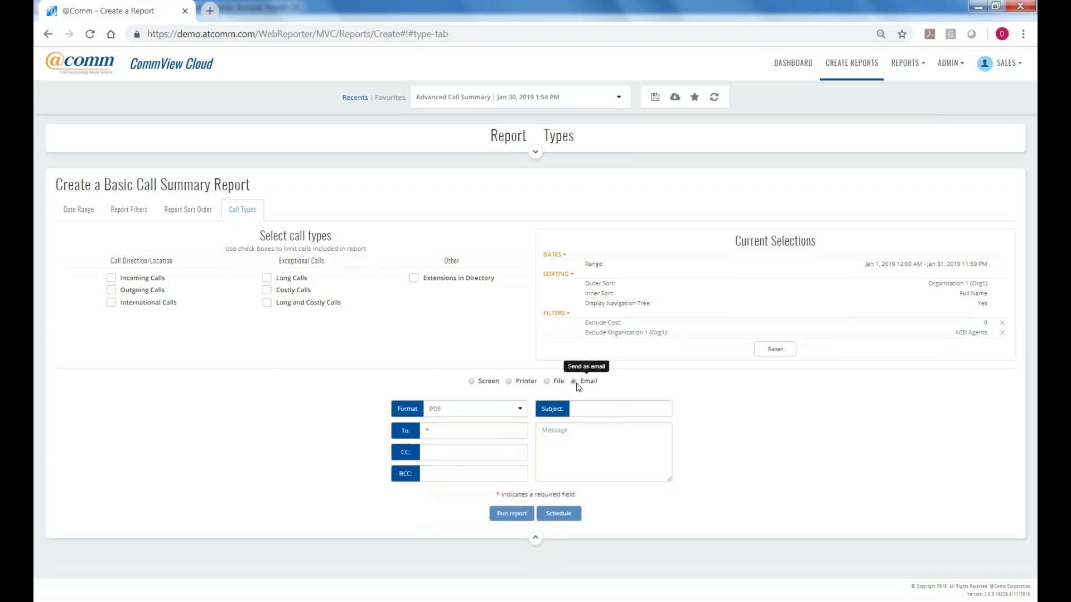
{"action": "left_click", "coordinate": [520, 411]}
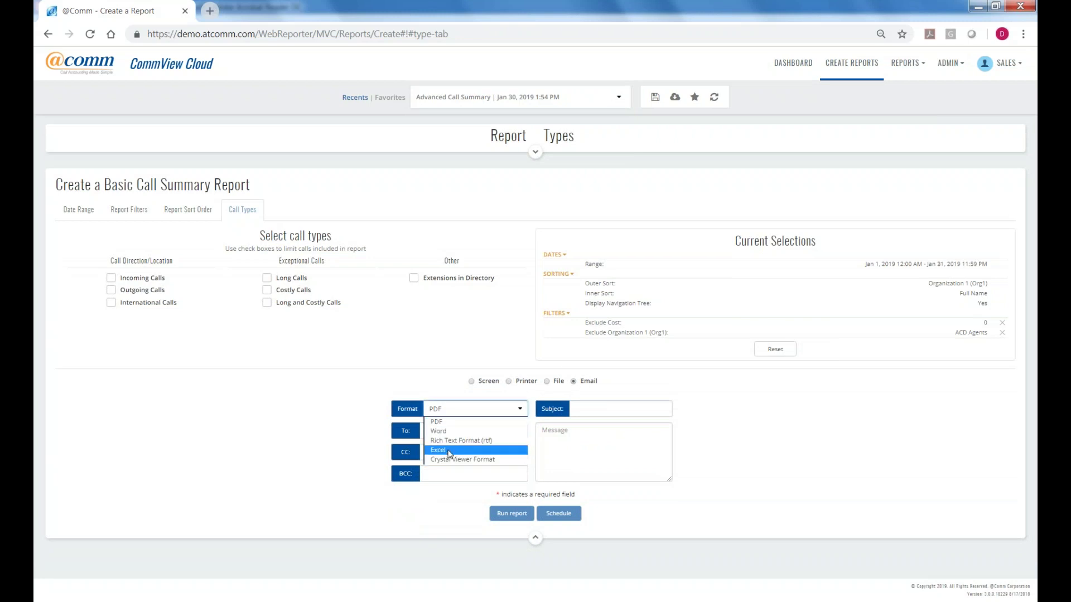
{"action": "left_click", "coordinate": [442, 422]}
{"action": "left_click", "coordinate": [440, 432]}
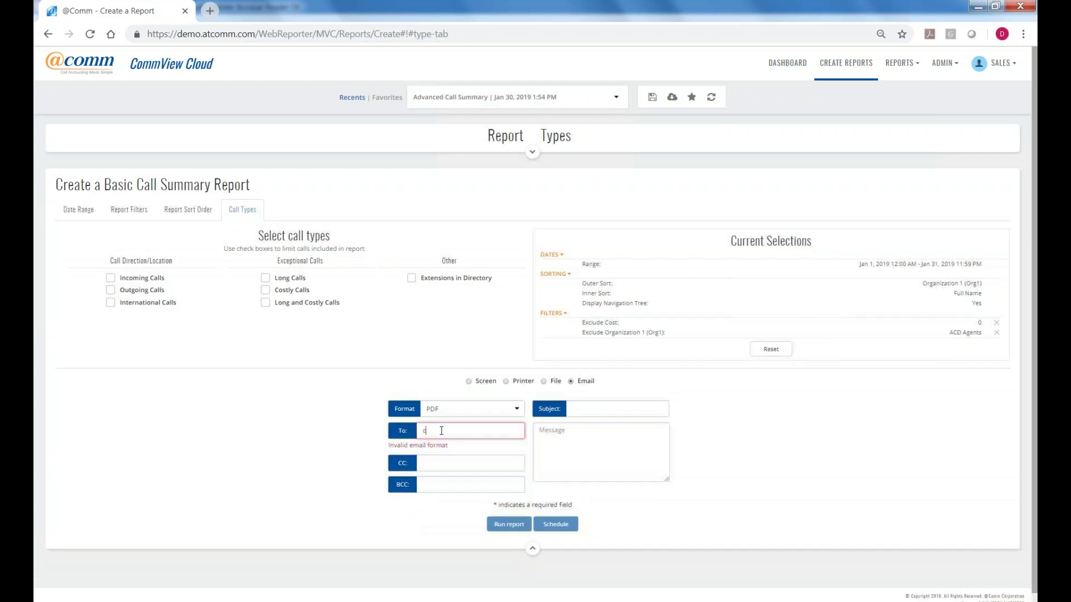
{"action": "left_click", "coordinate": [559, 514]}
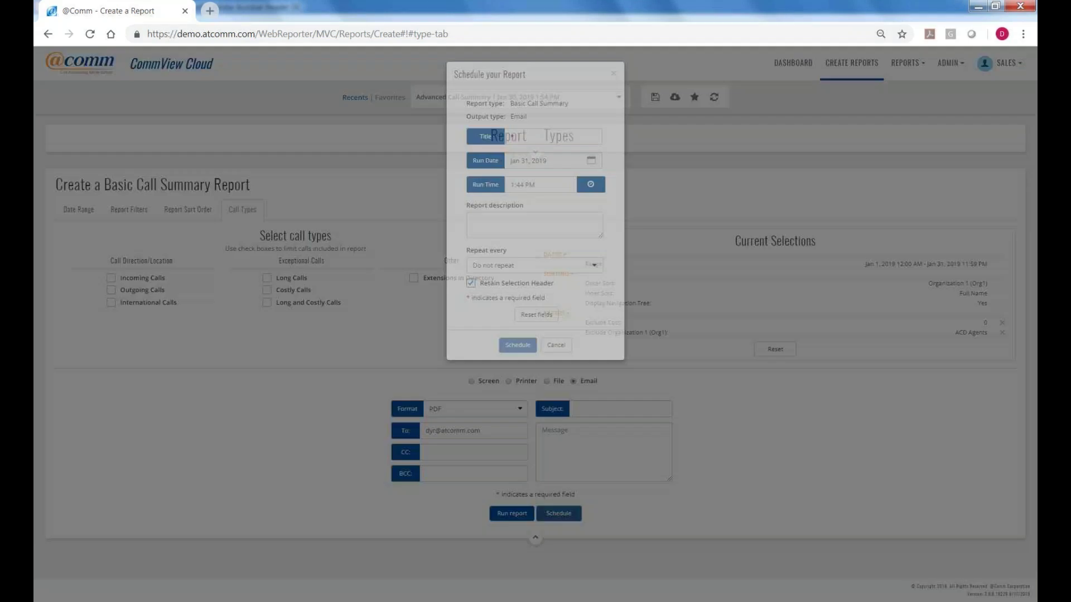
{"action": "left_click", "coordinate": [556, 348]}
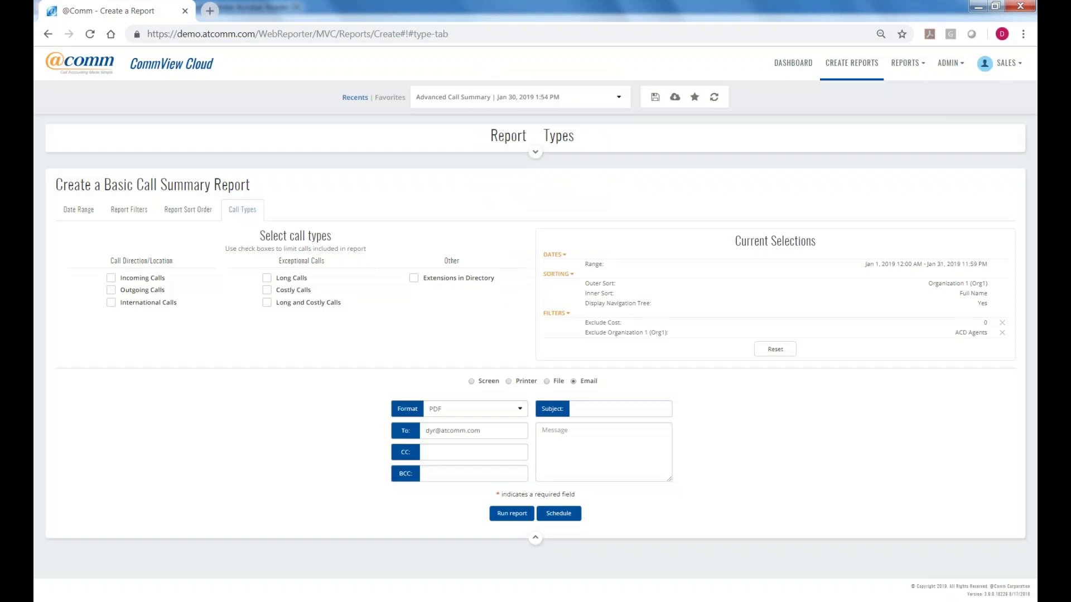
{"action": "left_click", "coordinate": [472, 381]}
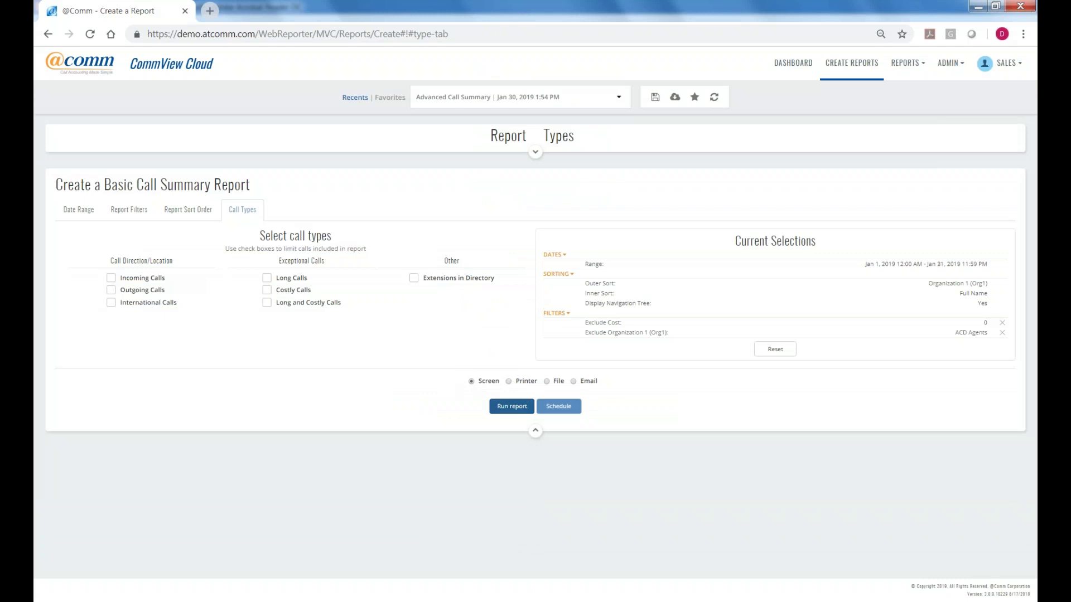
Run the report on screen and highlight its ACD Agents and Cost 0.00 exclusions in the header.
{"action": "left_click", "coordinate": [512, 407]}
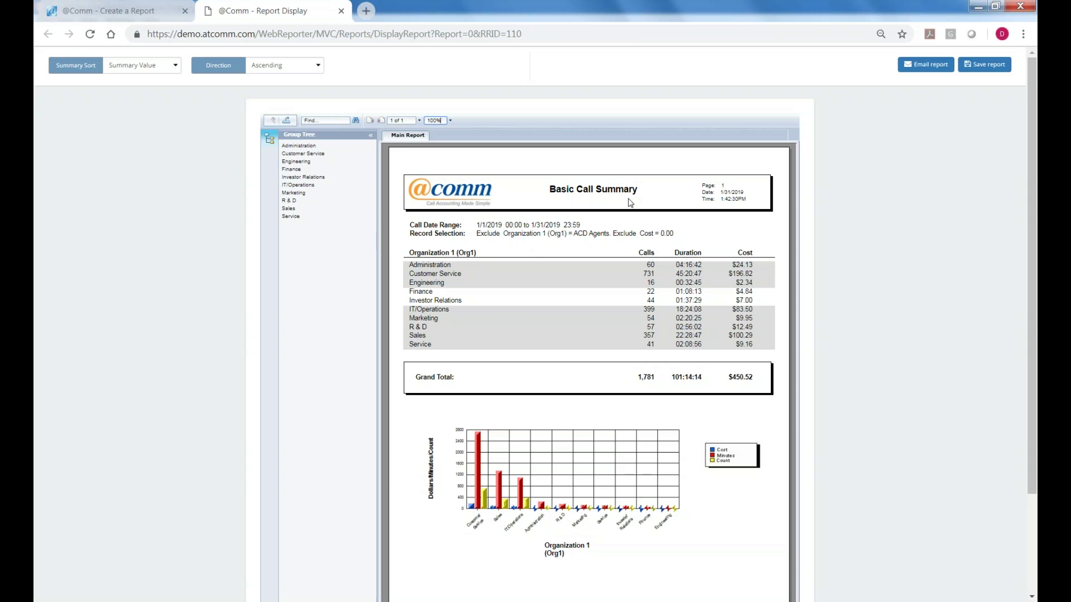
{"action": "left_click_drag", "start_coordinate": [610, 235], "coordinate": [575, 235]}
{"action": "left_click_drag", "start_coordinate": [676, 235], "coordinate": [659, 233]}
Re-sort the department summary by Cost and drill into Customer Service (731 calls, $196.82).
{"action": "left_click", "coordinate": [176, 66]}
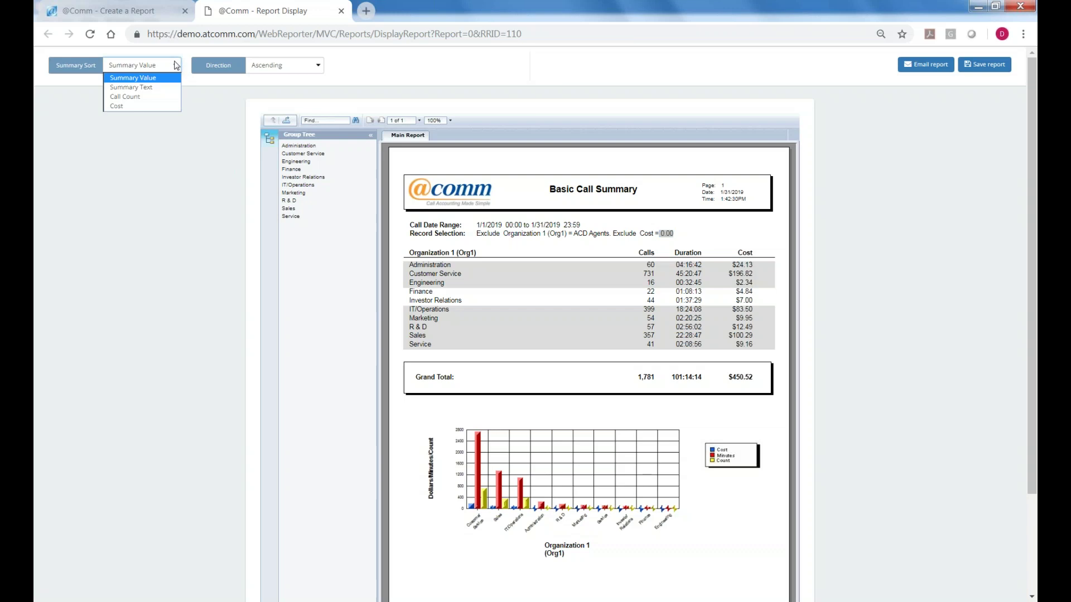
{"action": "left_click", "coordinate": [132, 107]}
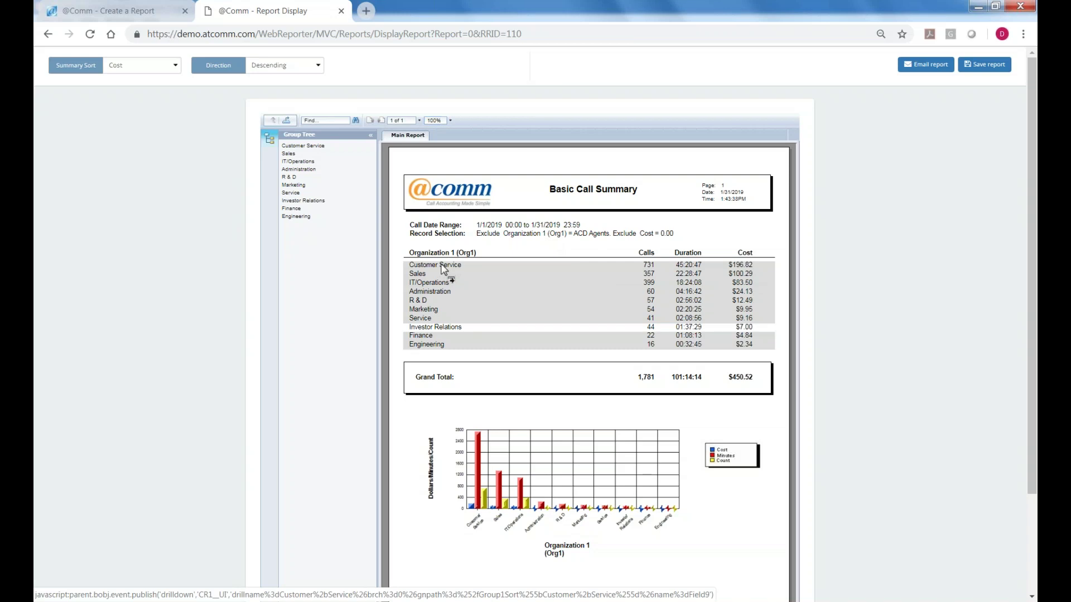
{"action": "left_click", "coordinate": [442, 267]}
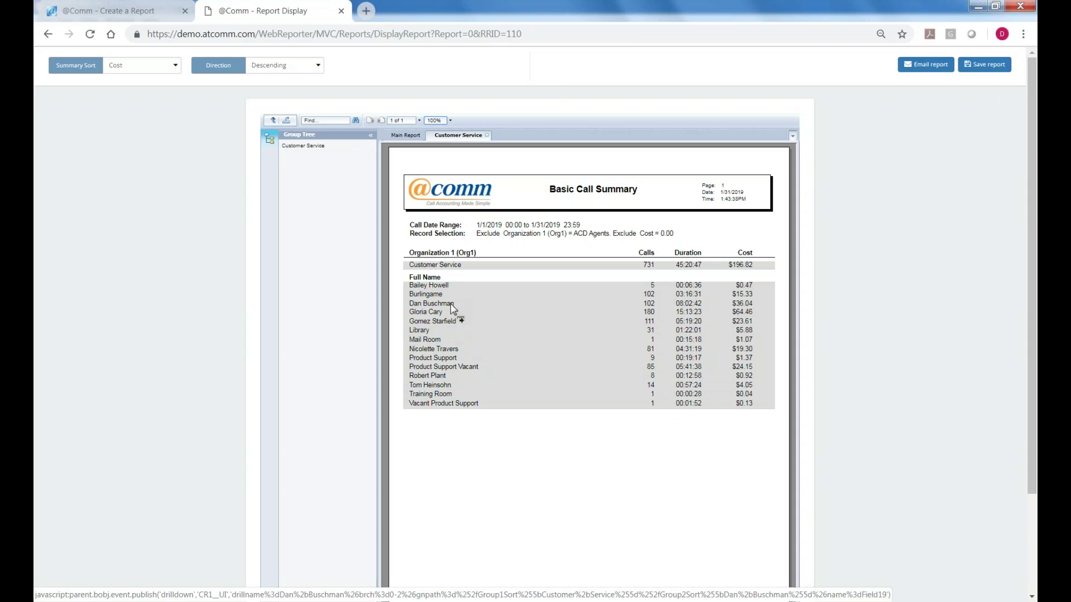
View one Customer Service user's calls, then return and drill into Sales and one Sales user's itemized calls.
{"action": "left_click", "coordinate": [451, 306]}
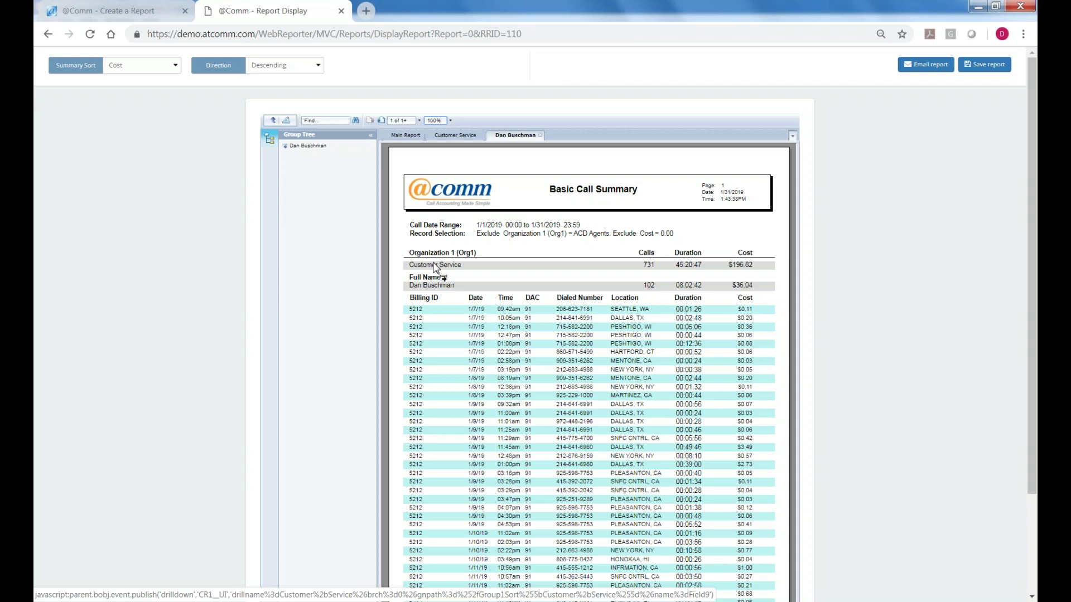
{"action": "left_click", "coordinate": [435, 265]}
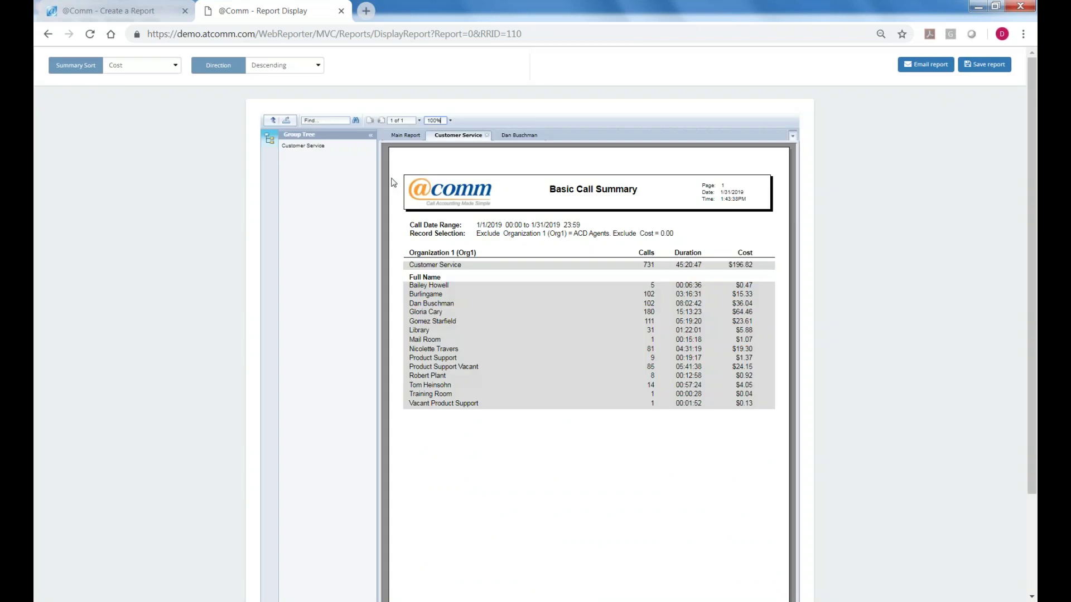
{"action": "left_click", "coordinate": [405, 135]}
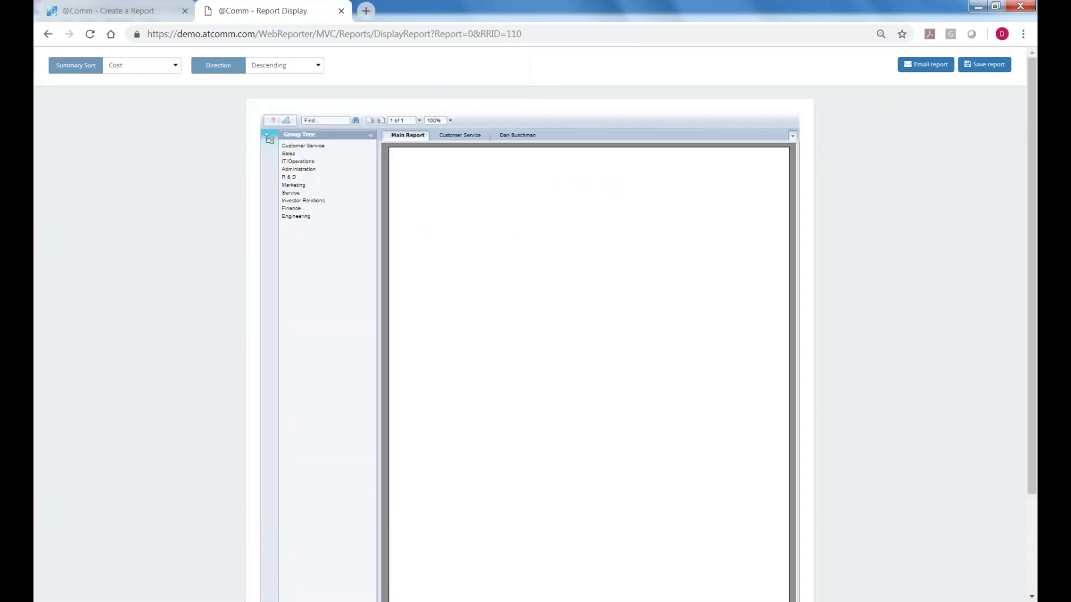
{"action": "left_click", "coordinate": [417, 274]}
{"action": "left_click", "coordinate": [444, 302]}
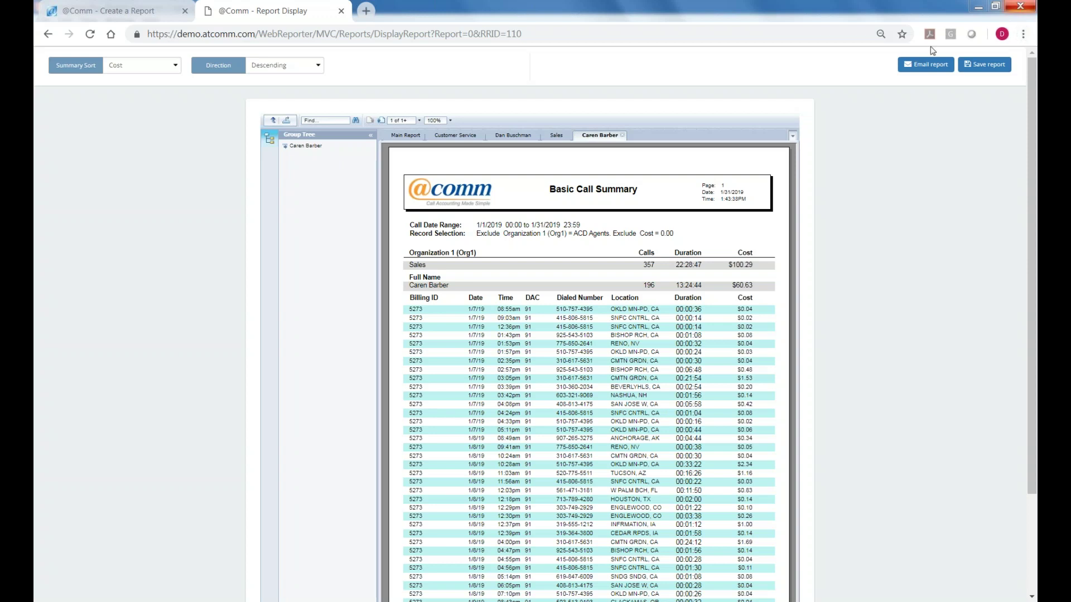
Set up the report email as a PDF to the recipient's address with subject 'Monthly Report'.
{"action": "left_click", "coordinate": [926, 65]}
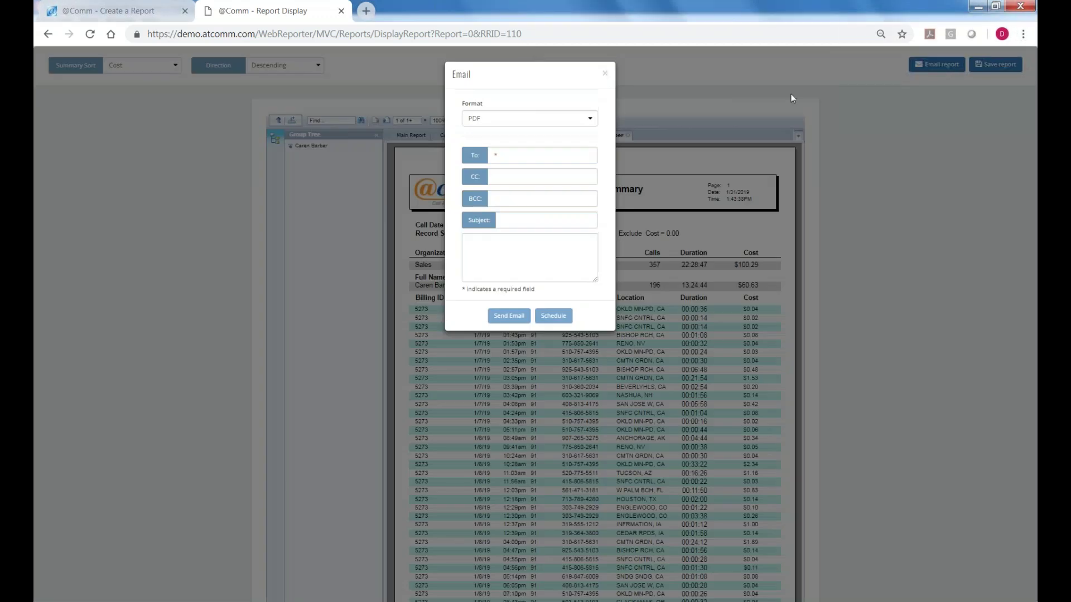
{"action": "left_click", "coordinate": [588, 118]}
{"action": "left_click", "coordinate": [485, 132]}
{"action": "left_click", "coordinate": [513, 156]}
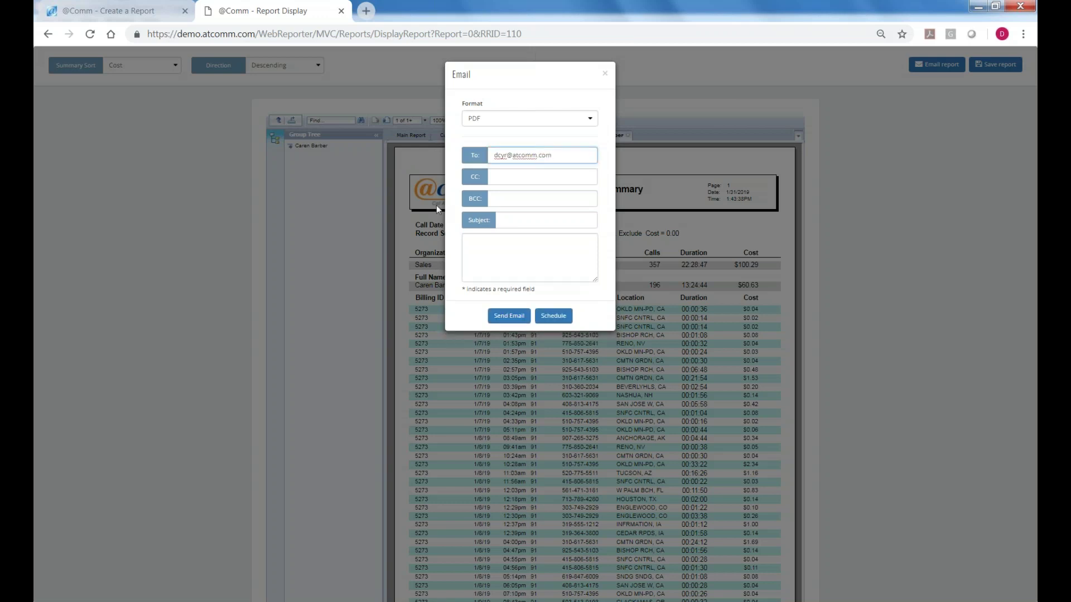
{"action": "left_click", "coordinate": [517, 219]}
{"action": "type", "text": "Mon"}
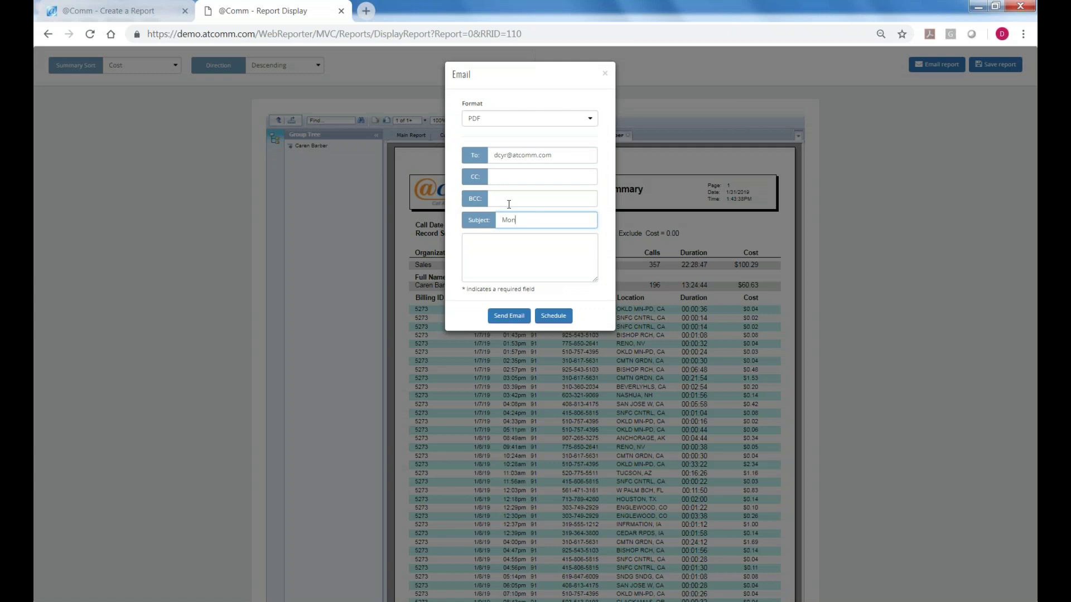
{"action": "type", "text": "thly Report"}
Switch to scheduling the report and title it 'Monthly Dept Billback'.
{"action": "left_click", "coordinate": [552, 316]}
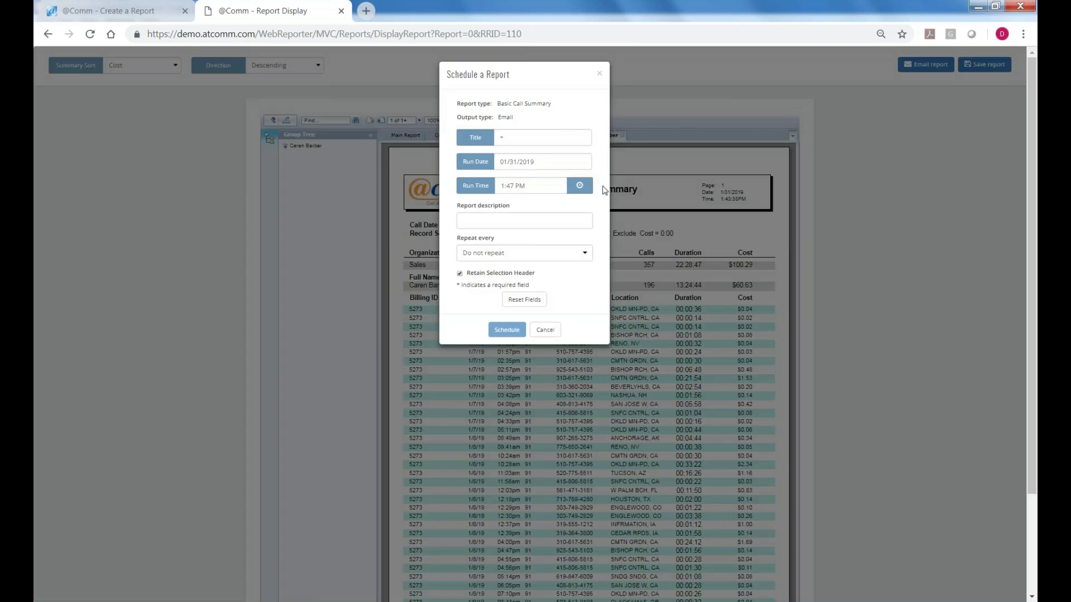
{"action": "left_click", "coordinate": [524, 137]}
{"action": "type", "text": "Monthly Dept Billback"}
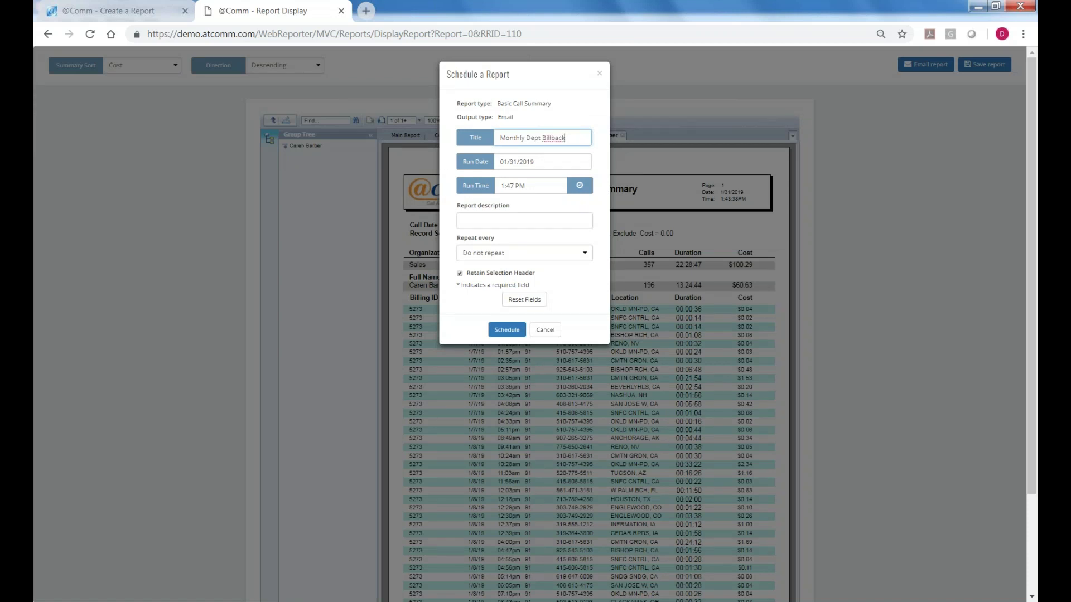
Set the schedule's run date to 02/01/2019 and run time to 4:00 AM.
{"action": "left_click", "coordinate": [519, 162]}
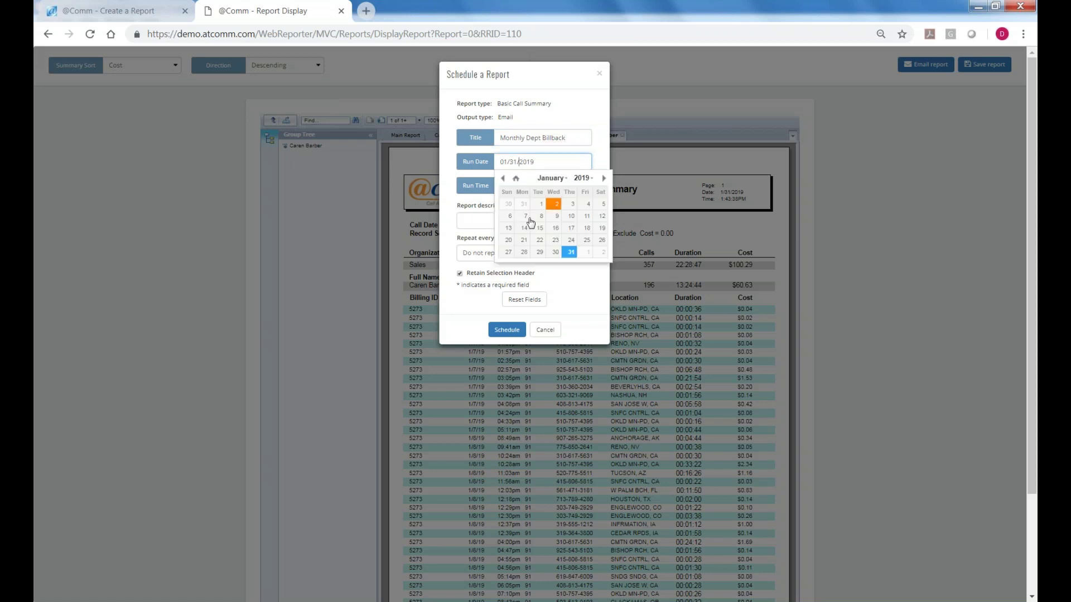
{"action": "left_click", "coordinate": [587, 253]}
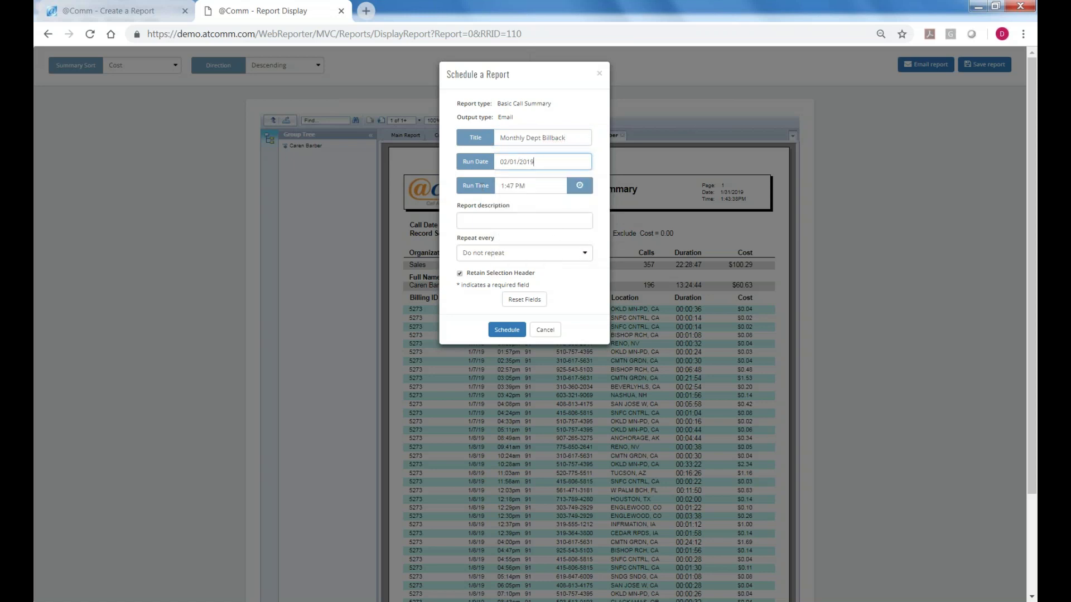
{"action": "left_click", "coordinate": [579, 185]}
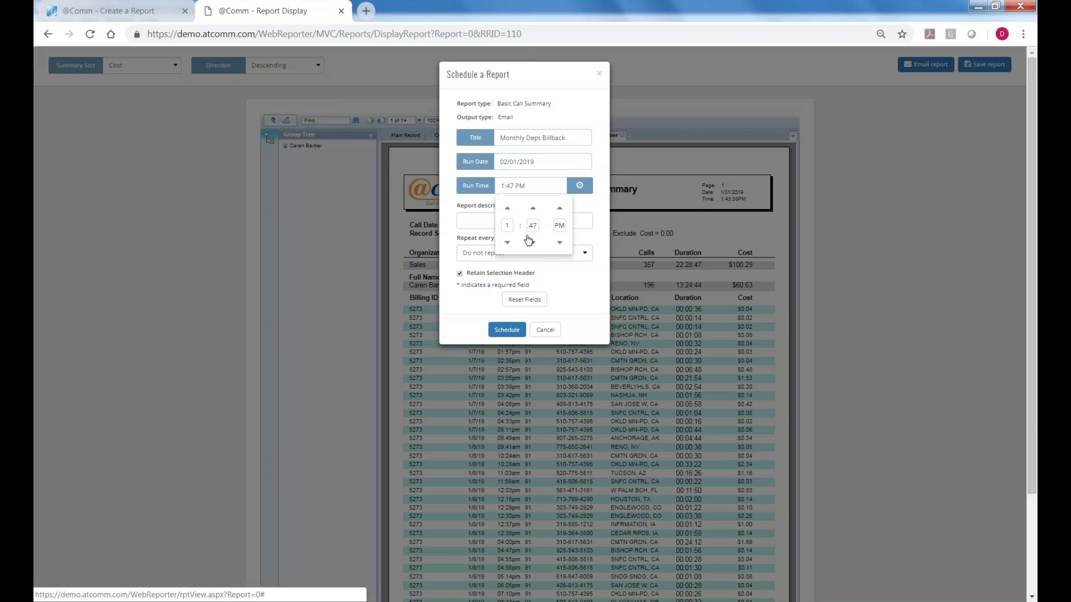
{"action": "left_click", "coordinate": [509, 213]}
{"action": "left_click", "coordinate": [533, 209]}
{"action": "left_click", "coordinate": [533, 210]}
{"action": "left_click", "coordinate": [533, 211]}
{"action": "left_click", "coordinate": [561, 209]}
{"action": "left_click", "coordinate": [598, 223]}
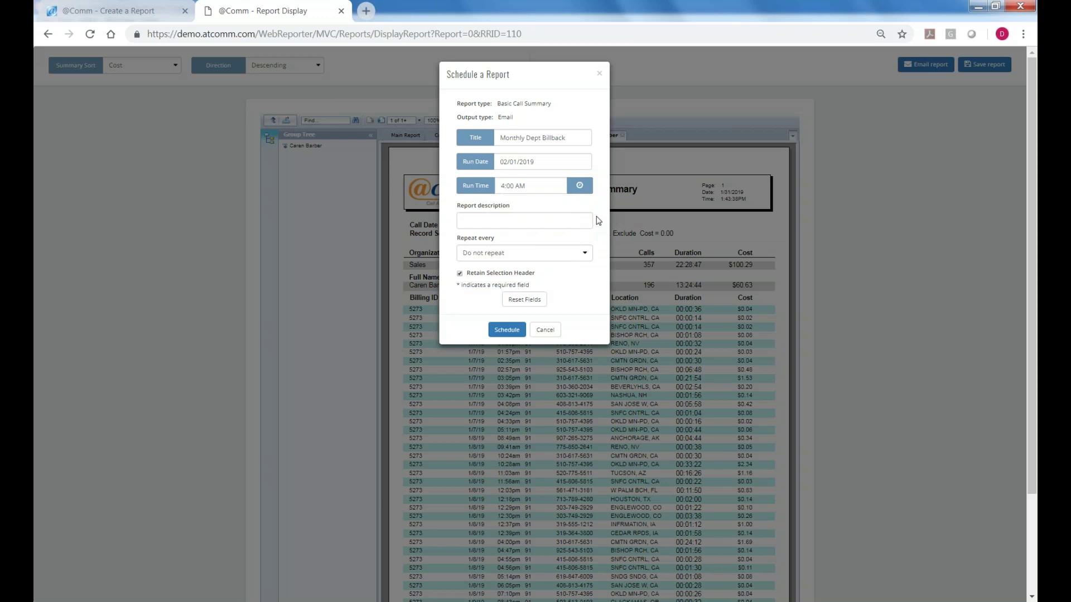
Enter the description 'Motnthly Billback', set Repeat every to 1 month, and submit the schedule.
{"action": "left_click", "coordinate": [494, 221]}
{"action": "type", "text": "Mot"}
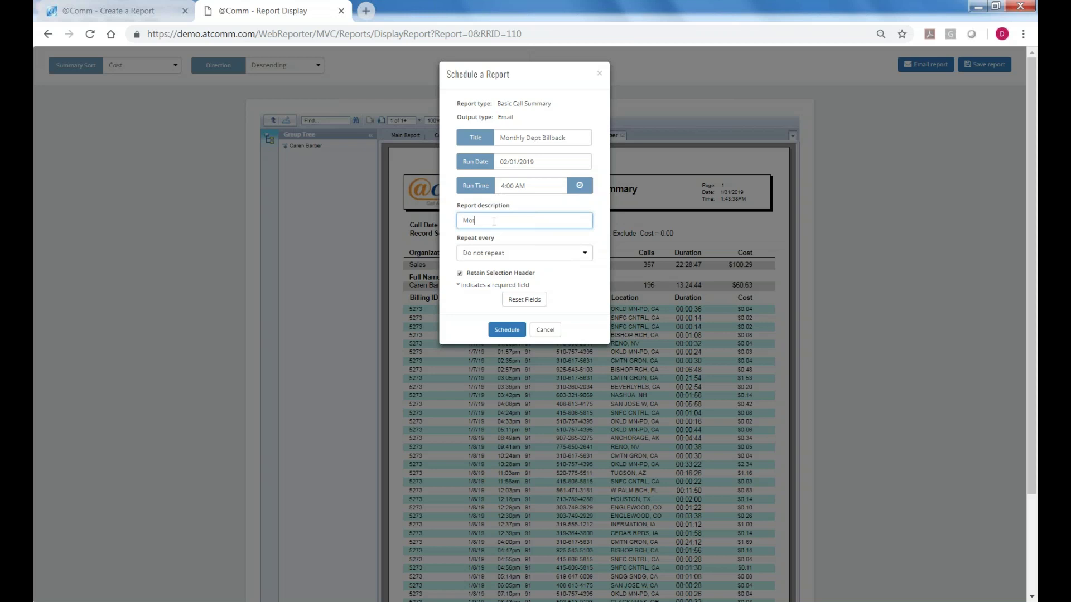
{"action": "type", "text": "nthly Billback"}
{"action": "left_click", "coordinate": [584, 256]}
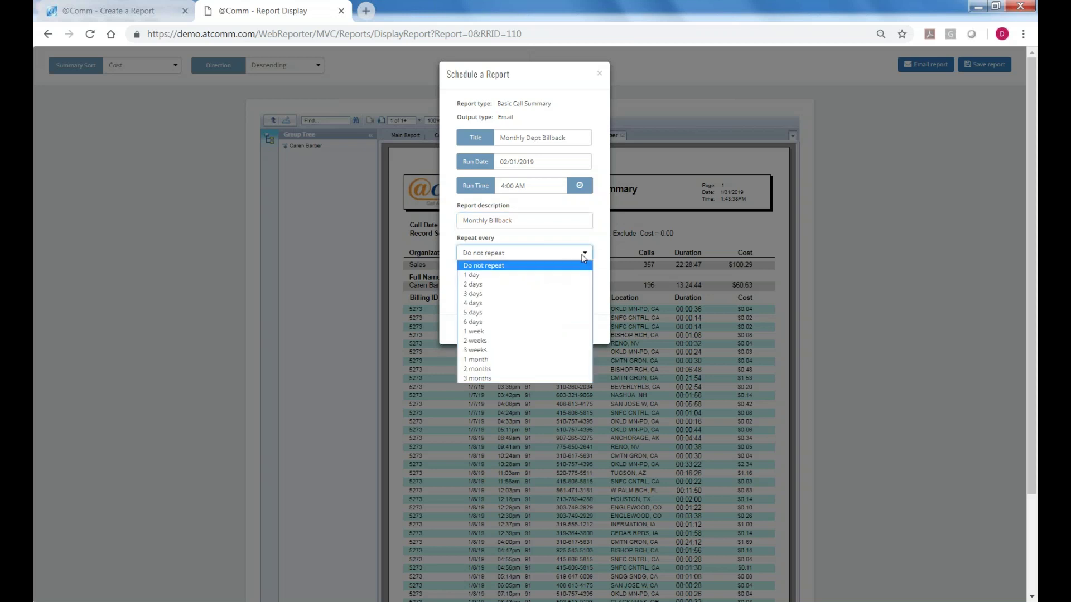
{"action": "left_click", "coordinate": [486, 362]}
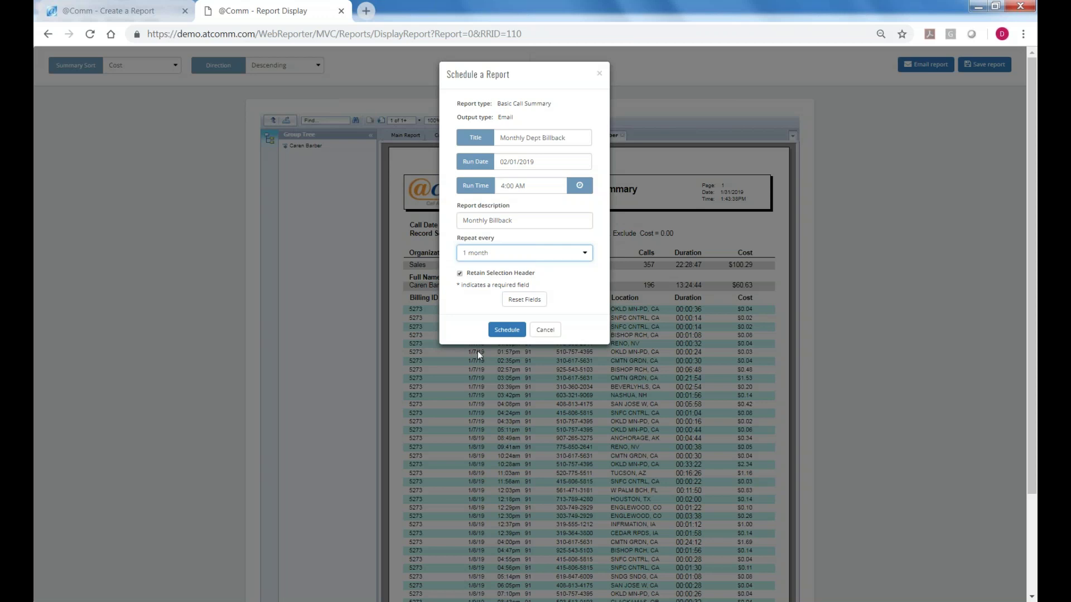
{"action": "left_click", "coordinate": [518, 334]}
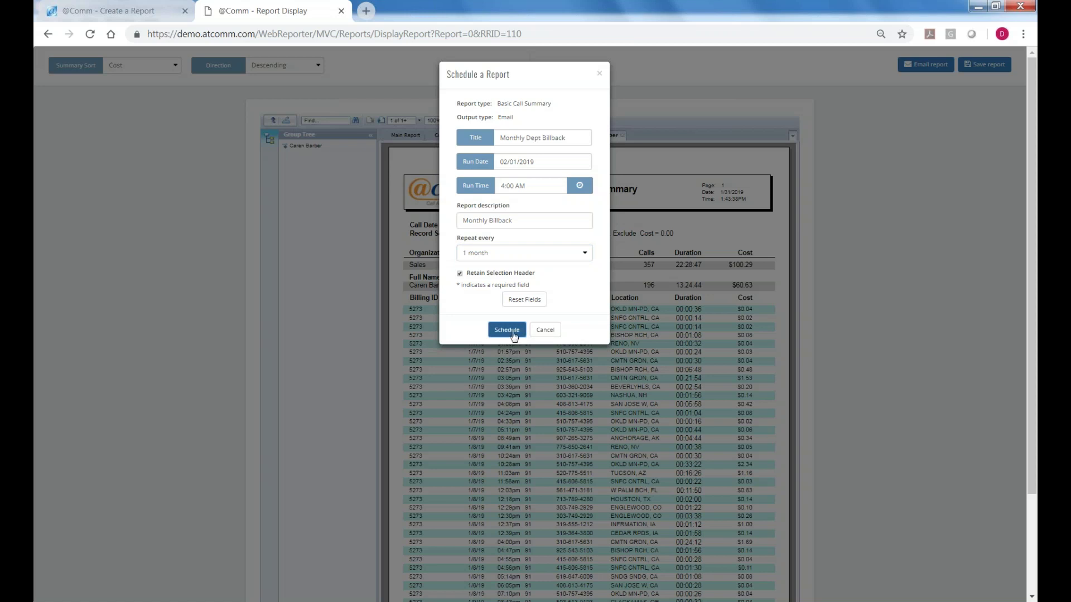
Resubmit the monthly schedule, then bring up the CommView Plus Report Overview PDF in Acrobat Reader.
{"action": "left_click", "coordinate": [511, 334]}
{"action": "mouse_move", "coordinate": [308, 601]}
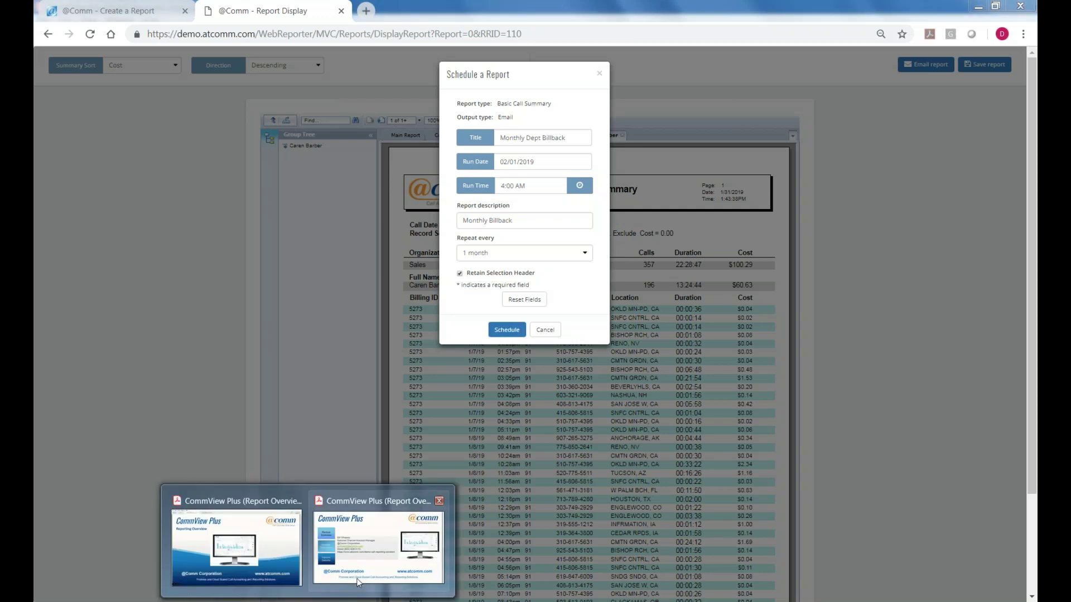
{"action": "left_click", "coordinate": [378, 539]}
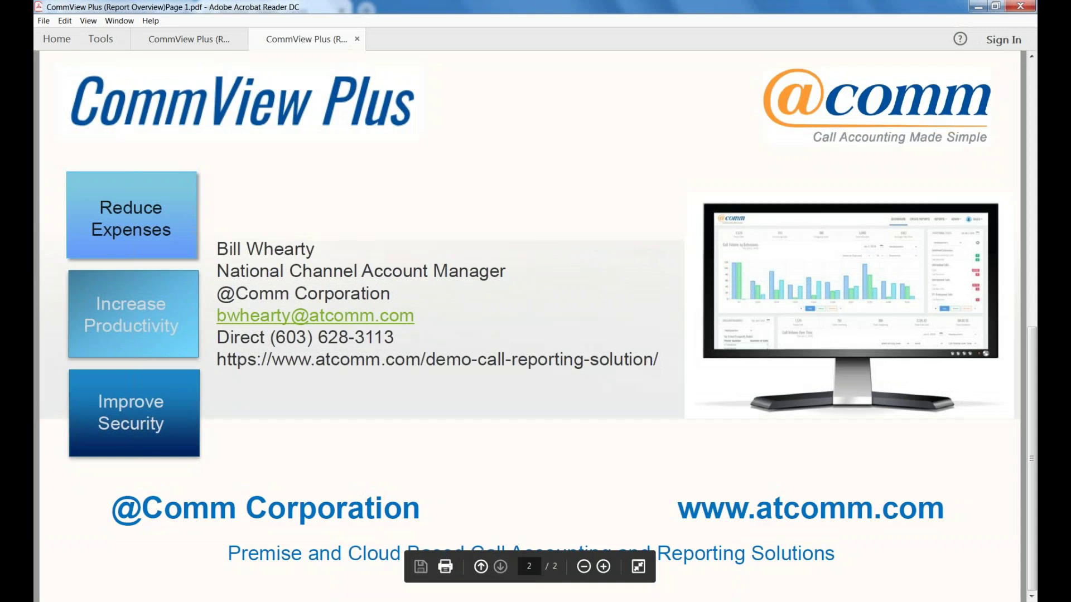